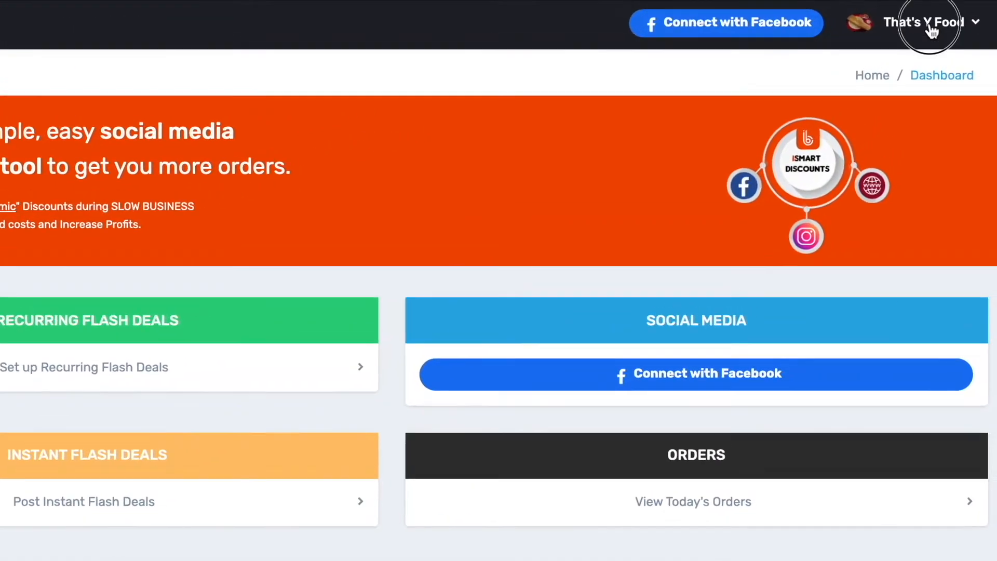
Step: Open the restaurant's profile and add Chettinad and Chaat to its cuisine types
{"action": "left_click", "coordinate": [931, 29]}
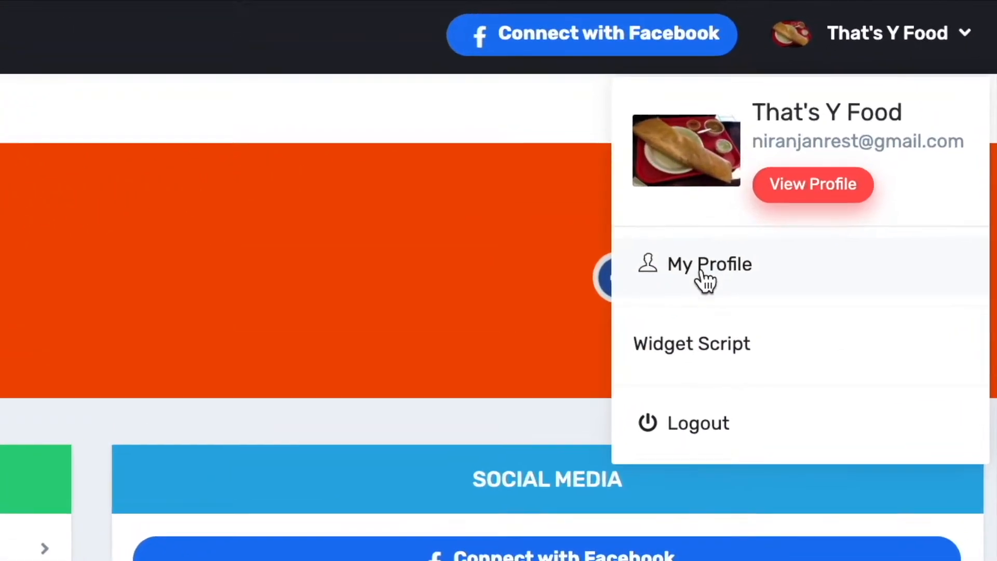
{"action": "left_click", "coordinate": [800, 182]}
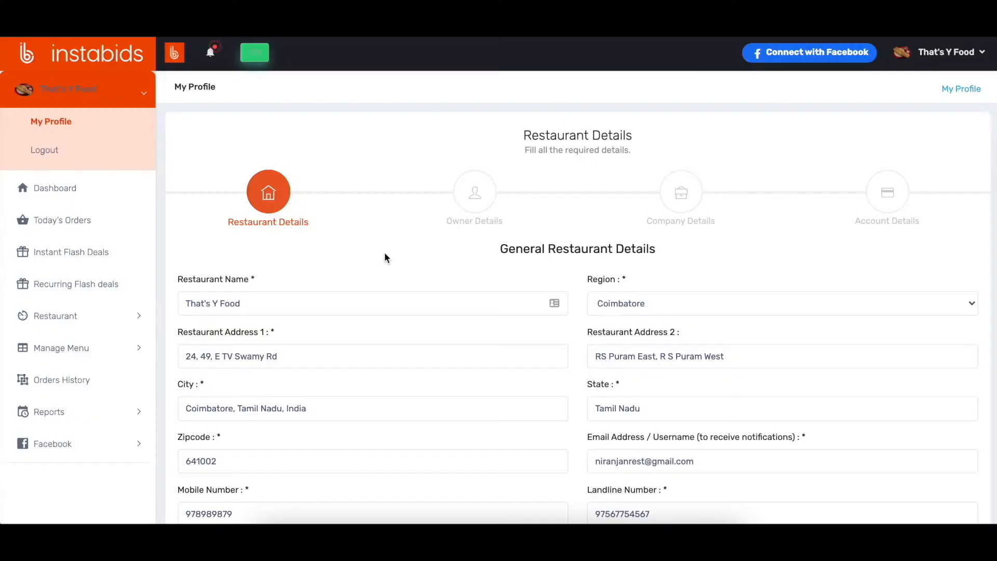
{"action": "scroll", "coordinate": [384, 252], "scroll_direction": "down", "scroll_amount": 3}
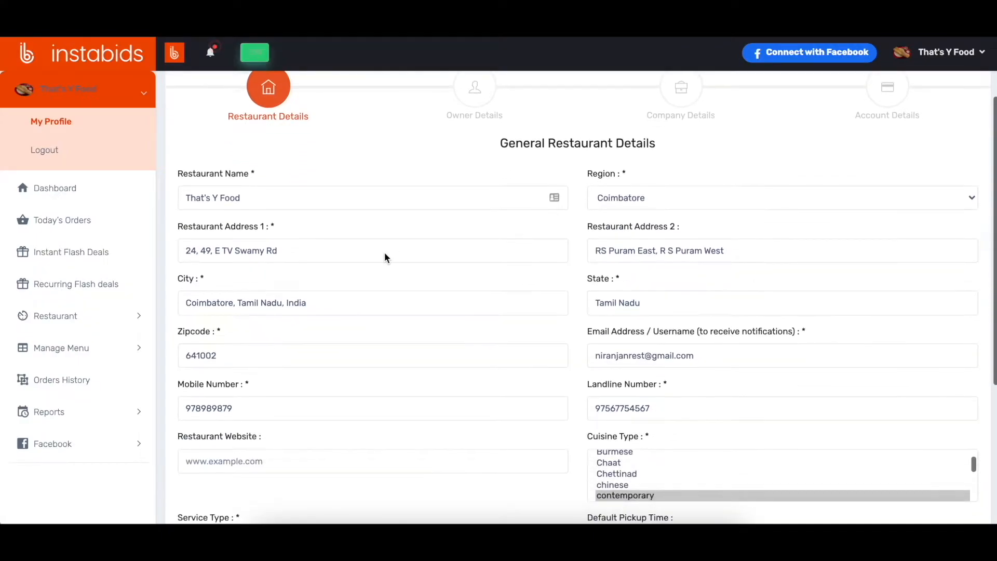
{"action": "scroll", "coordinate": [384, 254], "scroll_direction": "down", "scroll_amount": 1}
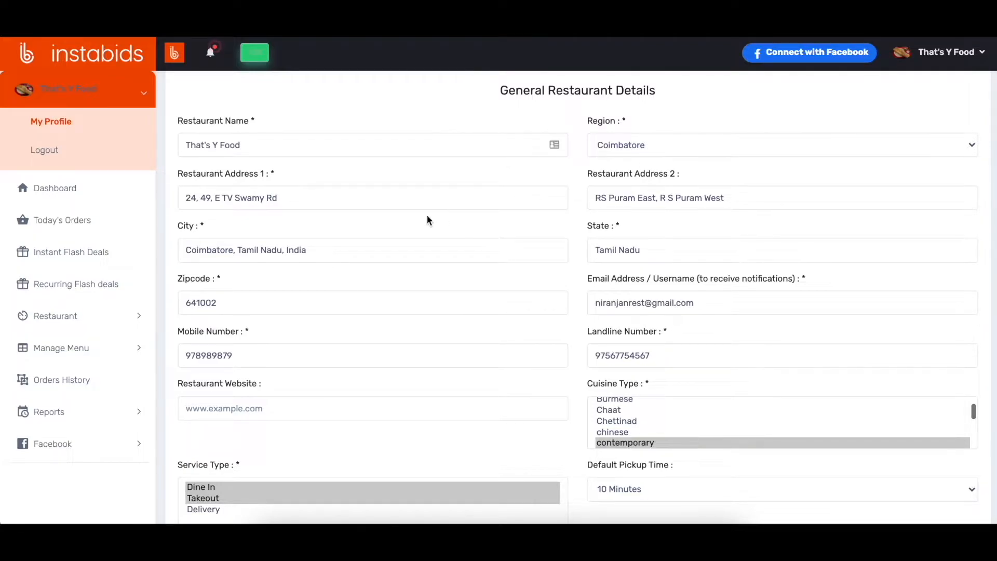
{"action": "scroll", "coordinate": [488, 251], "scroll_direction": "down", "scroll_amount": 2}
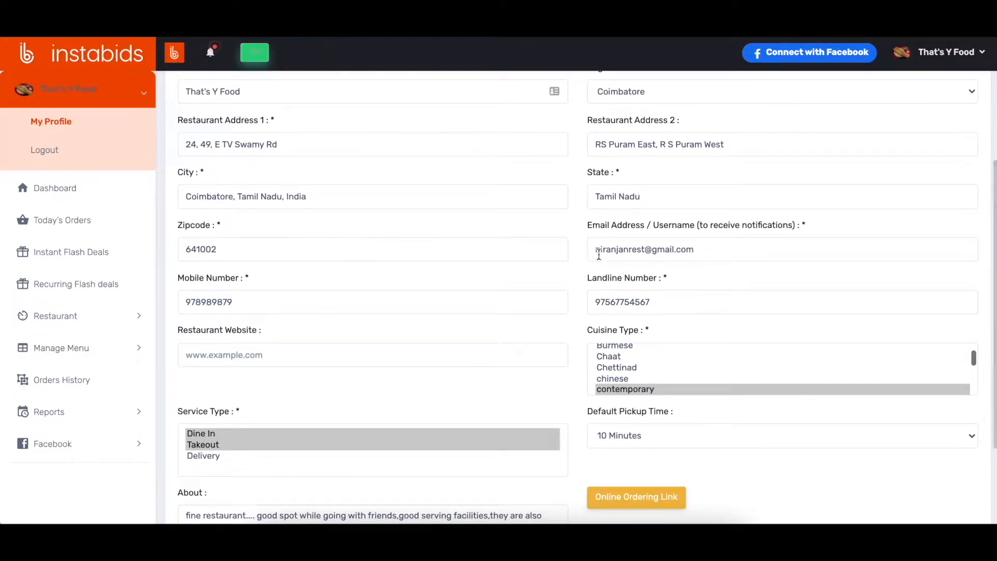
{"action": "scroll", "coordinate": [533, 282], "scroll_direction": "down", "scroll_amount": 3}
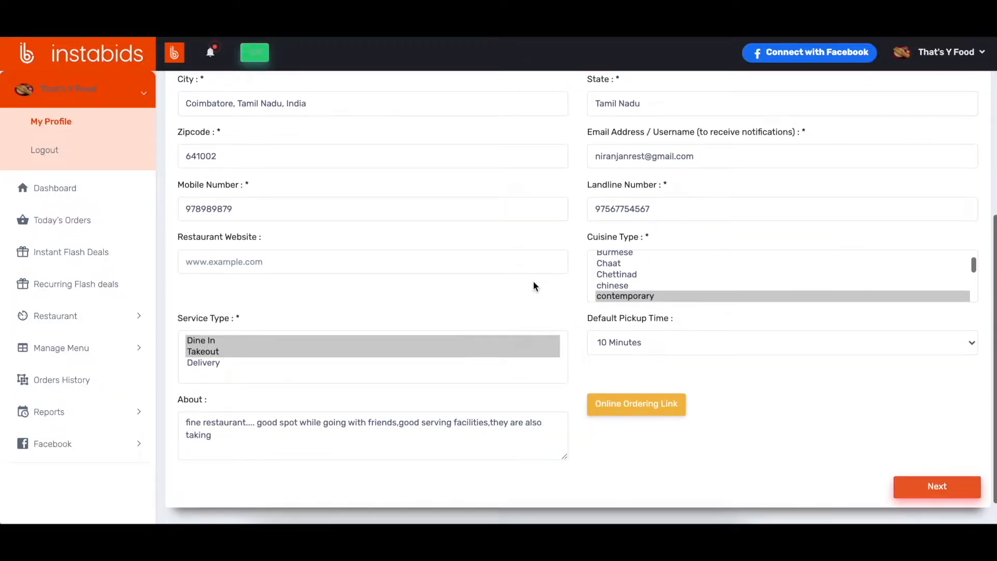
{"action": "left_click", "coordinate": [631, 274], "text": "ctrl"}
{"action": "left_click", "coordinate": [630, 264], "text": "ctrl"}
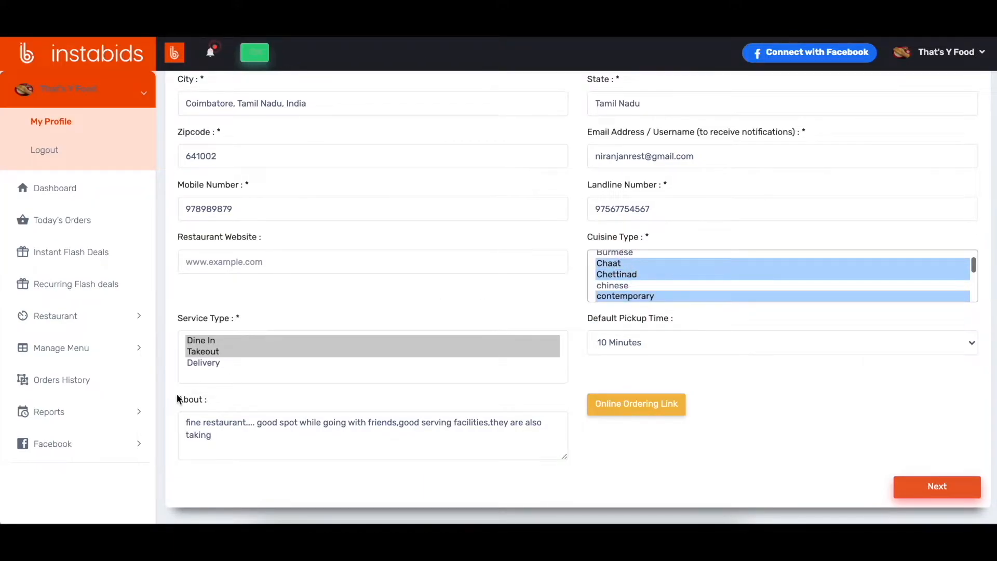
Step: Select the Dine In and Takeout service types and continue to the owner details
{"action": "left_click", "coordinate": [218, 341]}
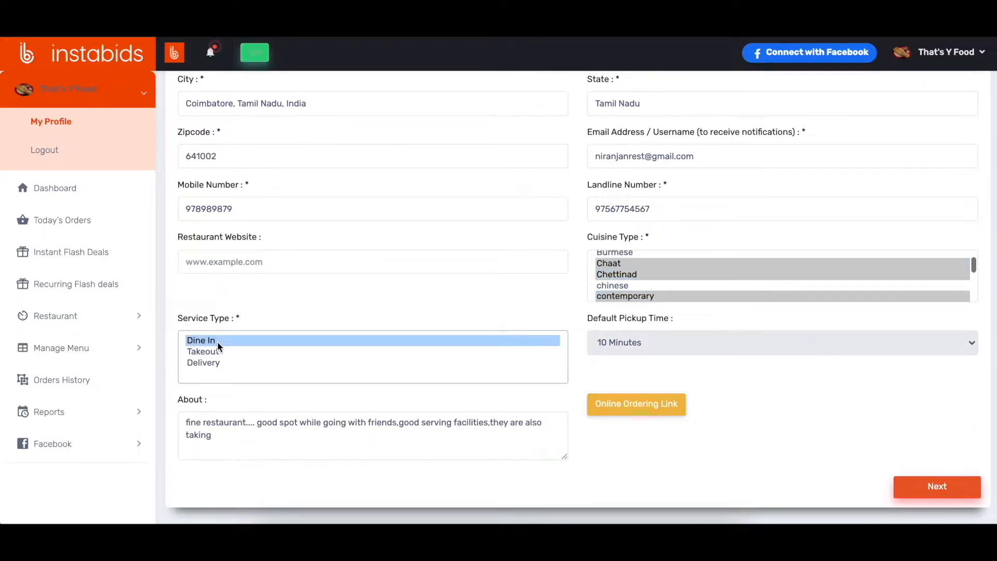
{"action": "left_click", "coordinate": [208, 352], "text": "ctrl"}
{"action": "left_click", "coordinate": [931, 490]}
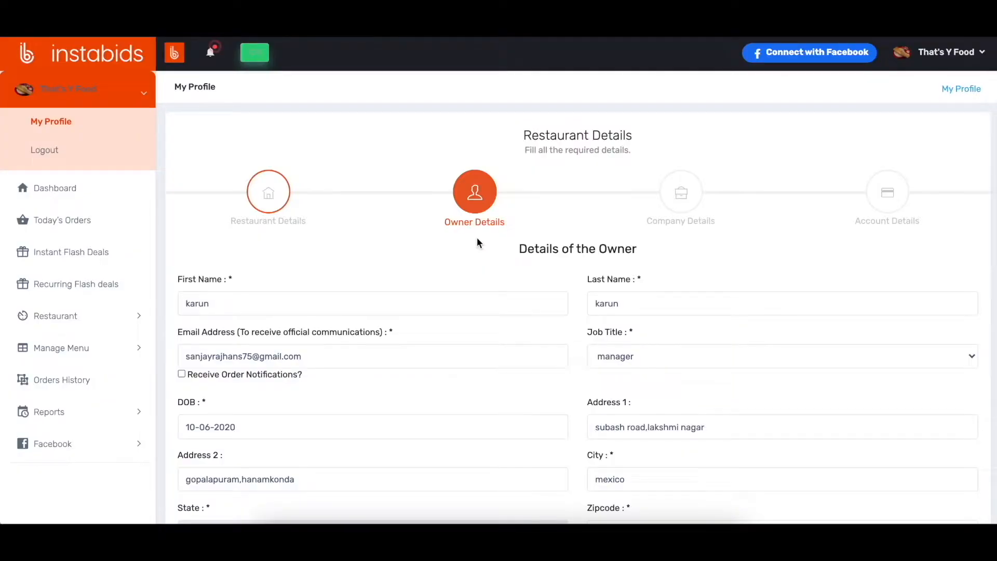
Step: Review the owner's details and continue to the company details
{"action": "scroll", "coordinate": [478, 241], "scroll_direction": "down", "scroll_amount": 1}
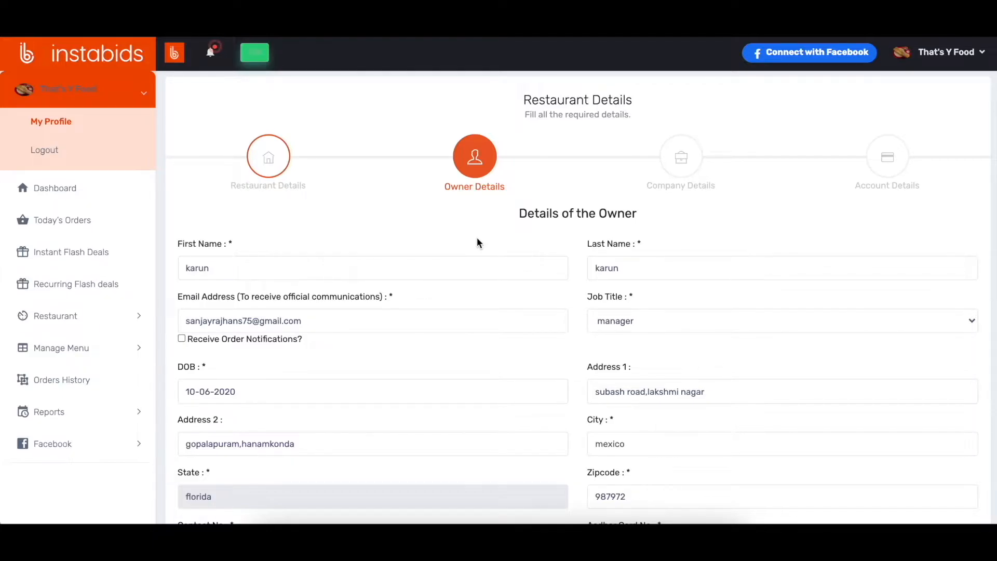
{"action": "scroll", "coordinate": [476, 241], "scroll_direction": "down", "scroll_amount": 5}
{"action": "left_click", "coordinate": [937, 451]}
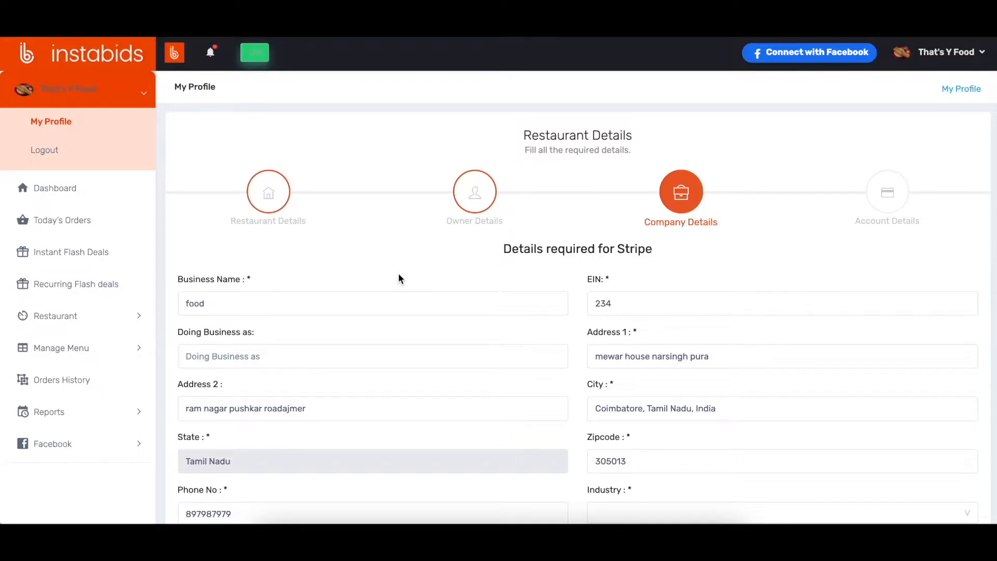
Step: Review the company details required for Stripe and continue to the account details
{"action": "scroll", "coordinate": [277, 248], "scroll_direction": "down", "scroll_amount": 1}
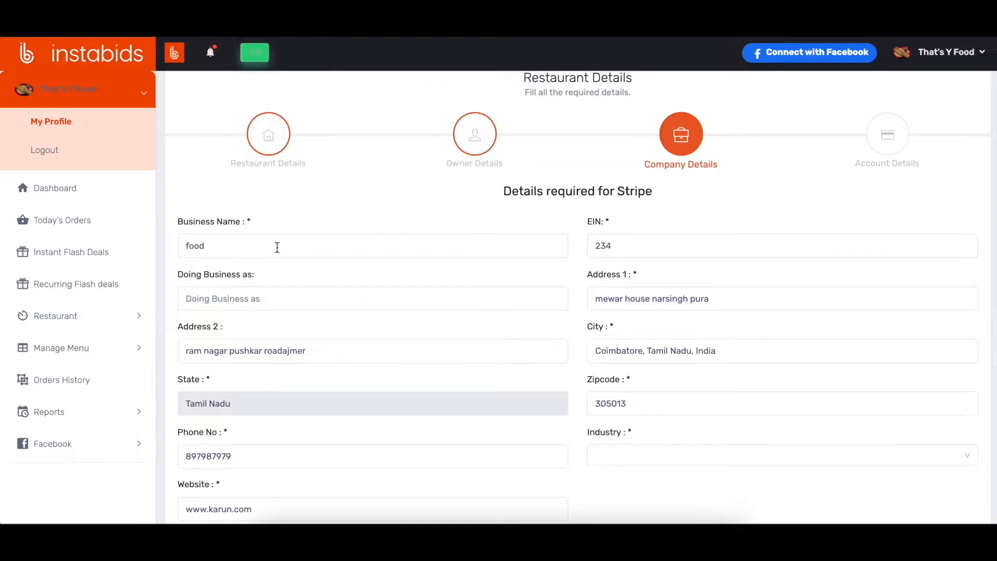
{"action": "scroll", "coordinate": [277, 247], "scroll_direction": "down", "scroll_amount": 2}
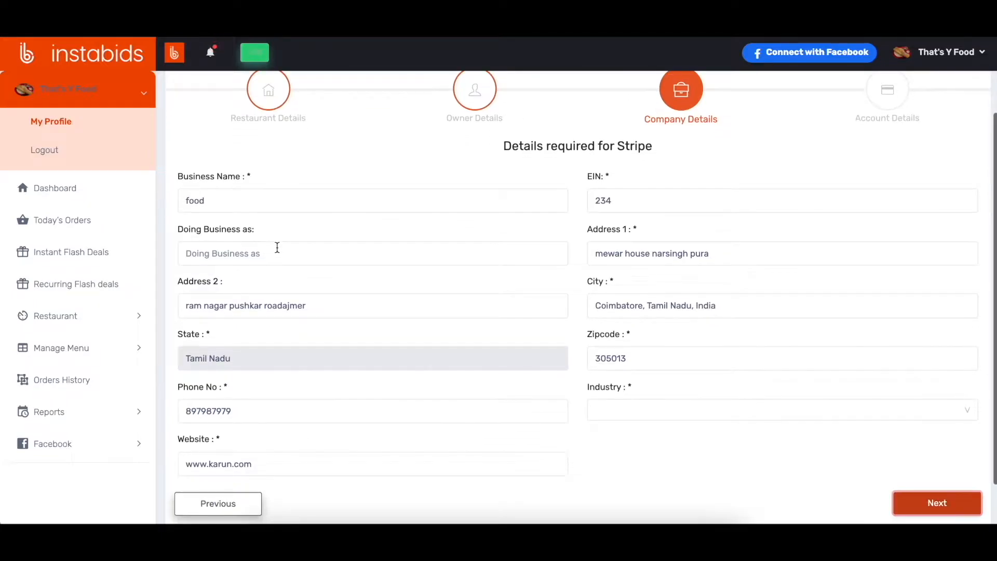
{"action": "left_click", "coordinate": [922, 450]}
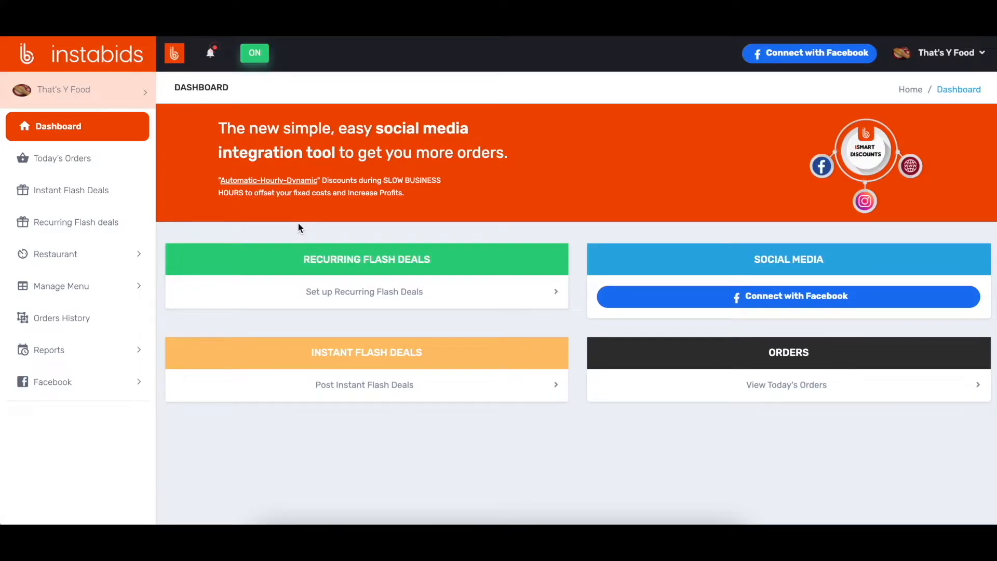
Step: Open the restaurant's business hours and look through the existing list of hours
{"action": "left_click", "coordinate": [88, 254]}
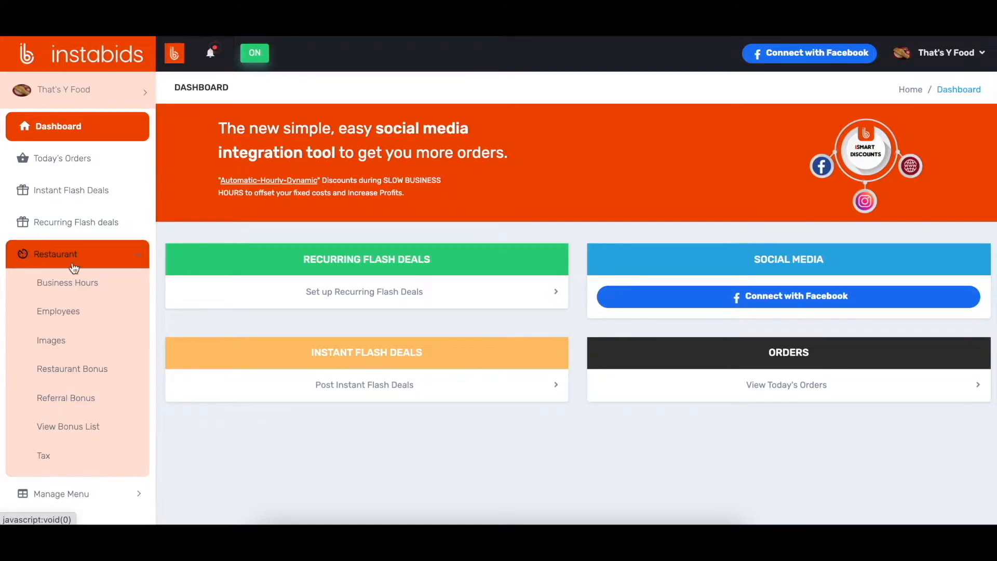
{"action": "left_click", "coordinate": [70, 285]}
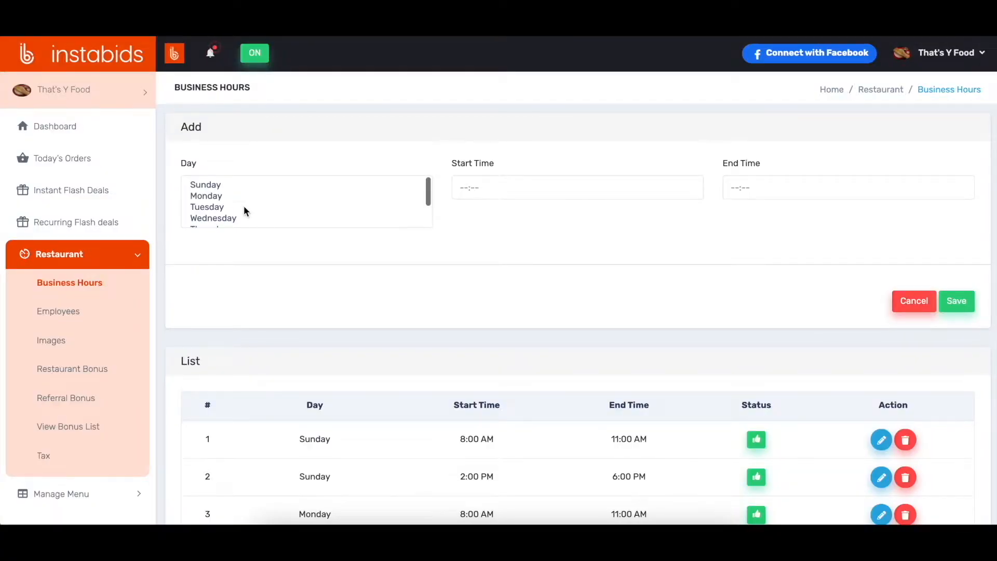
{"action": "scroll", "coordinate": [244, 211], "scroll_direction": "down", "scroll_amount": 1}
{"action": "scroll", "coordinate": [244, 211], "scroll_direction": "down", "scroll_amount": 1}
{"action": "scroll", "coordinate": [244, 210], "scroll_direction": "up", "scroll_amount": 2}
Step: Fill in new business hours for Sunday, Monday and Tuesday with a 10:00 AM start time and choose an end time
{"action": "left_click", "coordinate": [241, 187]}
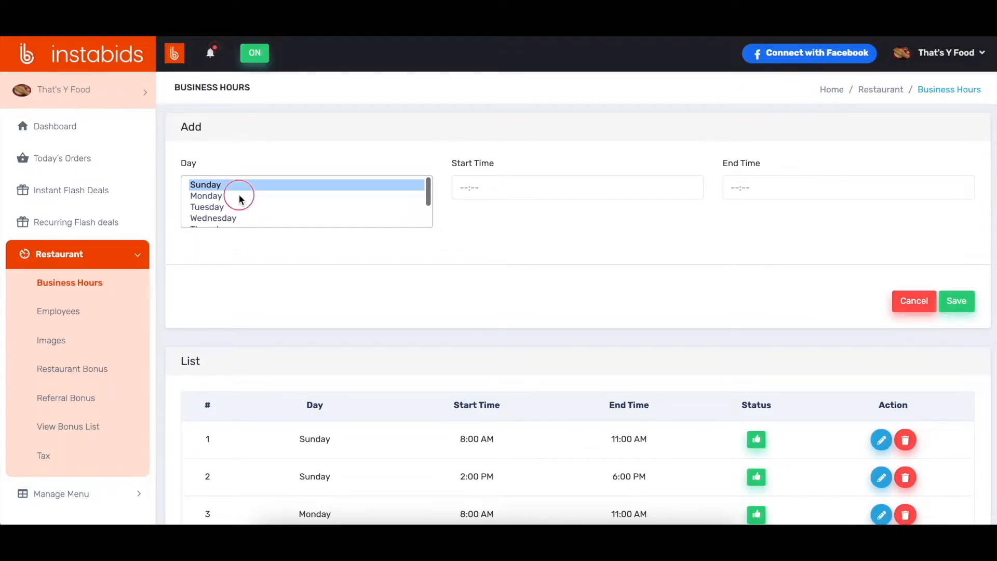
{"action": "left_click", "coordinate": [239, 207], "text": "shift"}
{"action": "left_click", "coordinate": [470, 188]}
{"action": "scroll", "coordinate": [472, 248], "scroll_direction": "down", "scroll_amount": 1}
{"action": "left_click", "coordinate": [470, 267]}
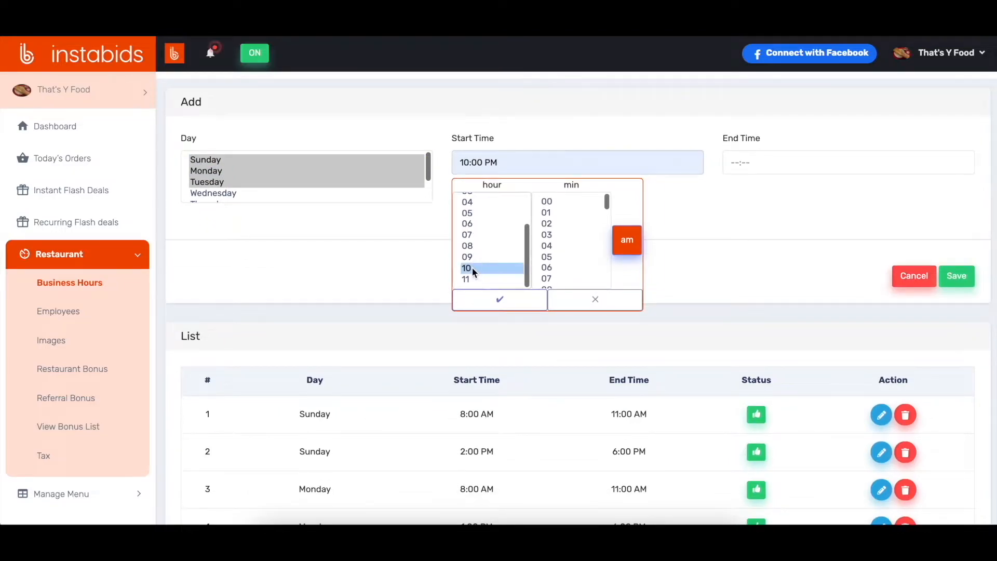
{"action": "left_click", "coordinate": [558, 204]}
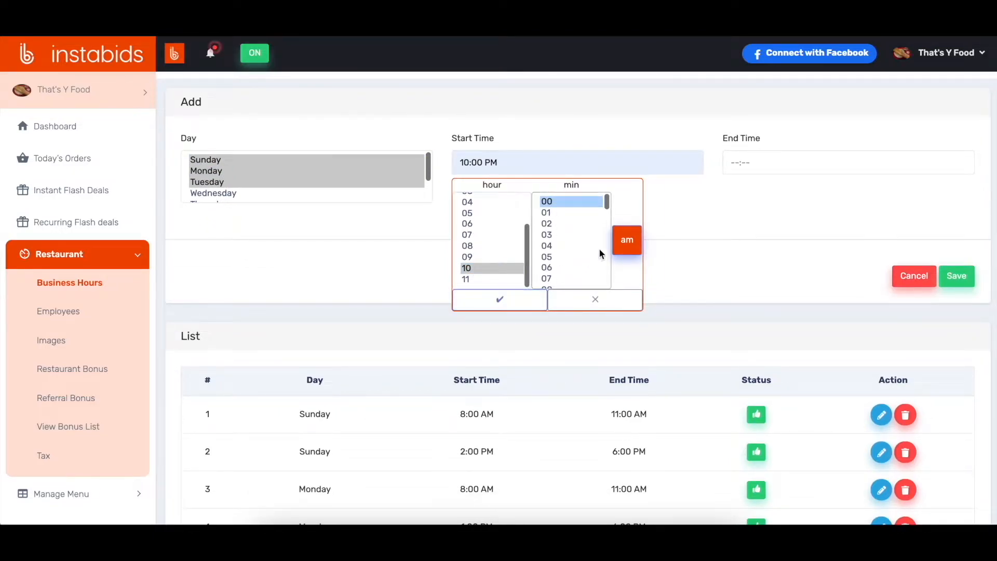
{"action": "left_click", "coordinate": [635, 244]}
{"action": "left_click", "coordinate": [514, 307]}
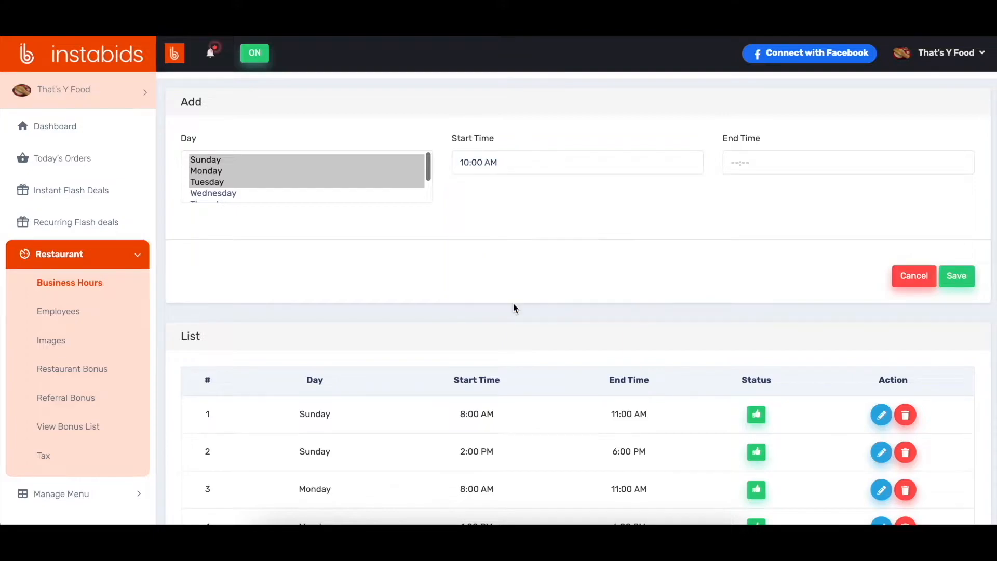
{"action": "left_click", "coordinate": [731, 161]}
{"action": "left_click", "coordinate": [846, 265]}
Step: Open Monday's morning business hours entry for editing and set its start time to 09:00 AM
{"action": "scroll", "coordinate": [669, 223], "scroll_direction": "down", "scroll_amount": 3}
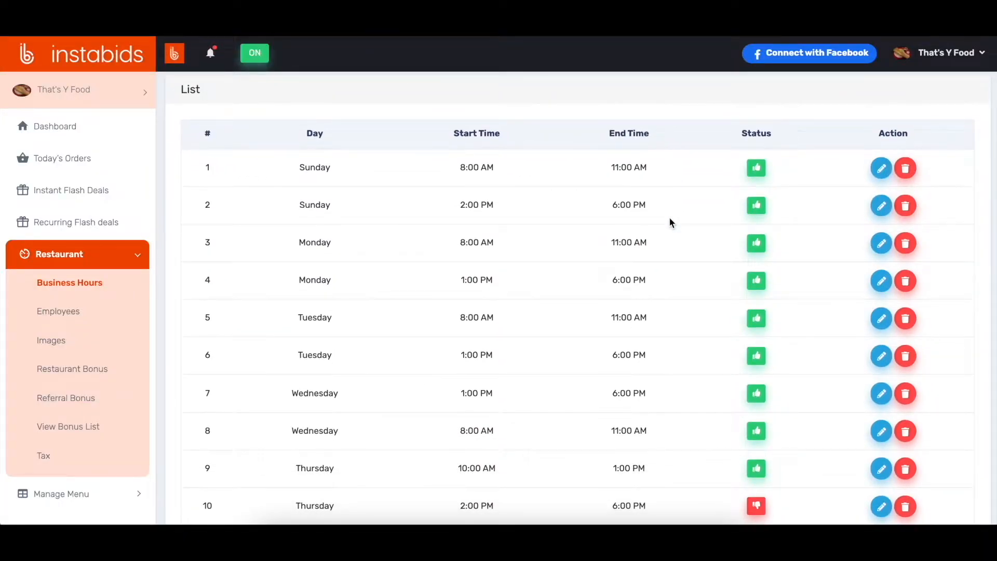
{"action": "scroll", "coordinate": [670, 219], "scroll_direction": "down", "scroll_amount": 1}
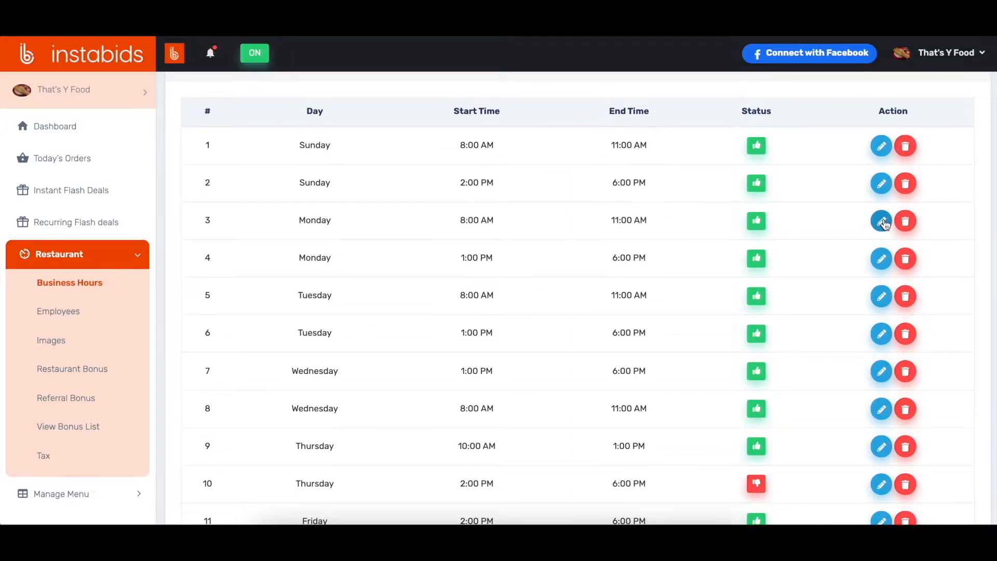
{"action": "left_click_drag", "start_coordinate": [460, 221], "coordinate": [495, 221]}
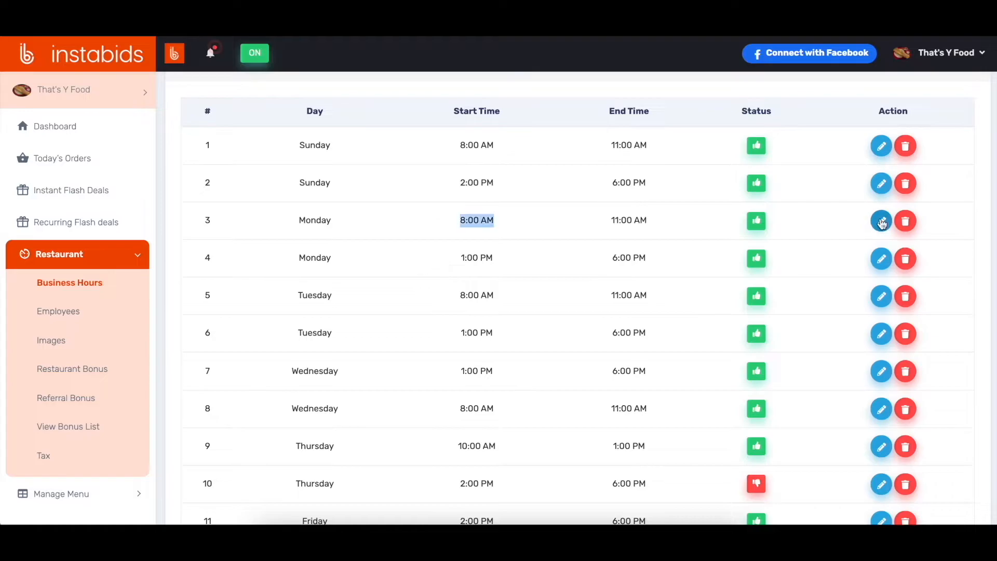
{"action": "left_click", "coordinate": [882, 224]}
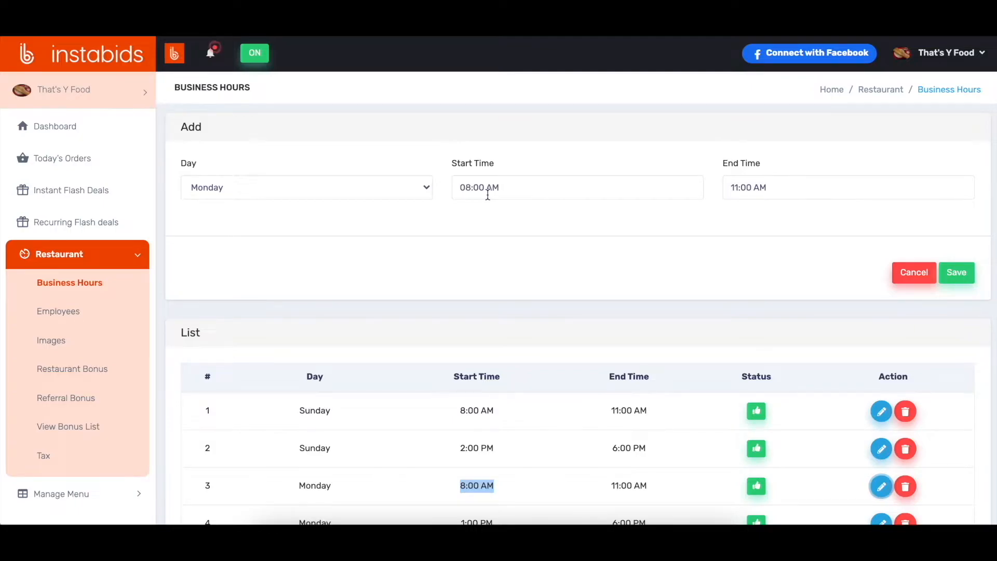
{"action": "left_click", "coordinate": [471, 188]}
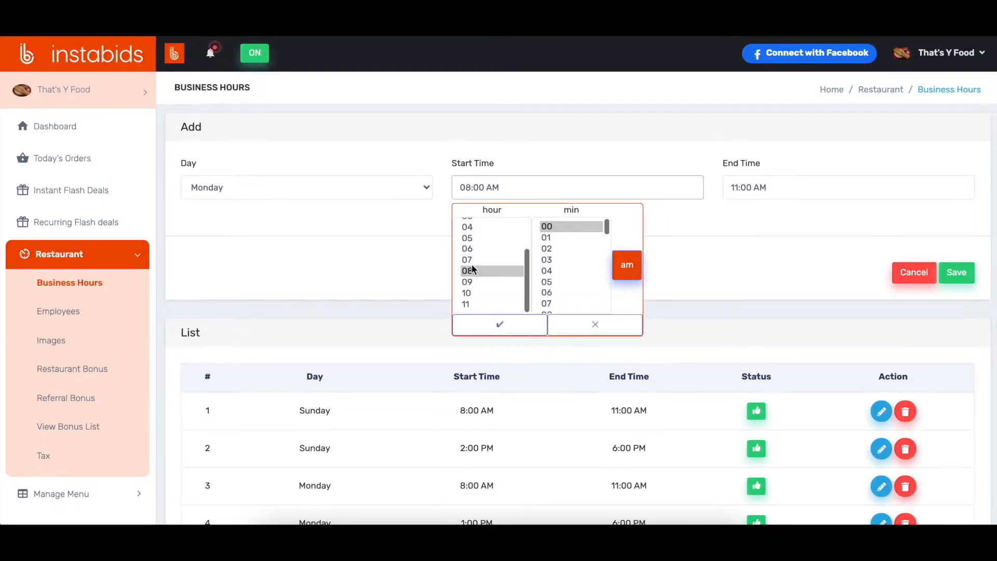
{"action": "left_click", "coordinate": [472, 281]}
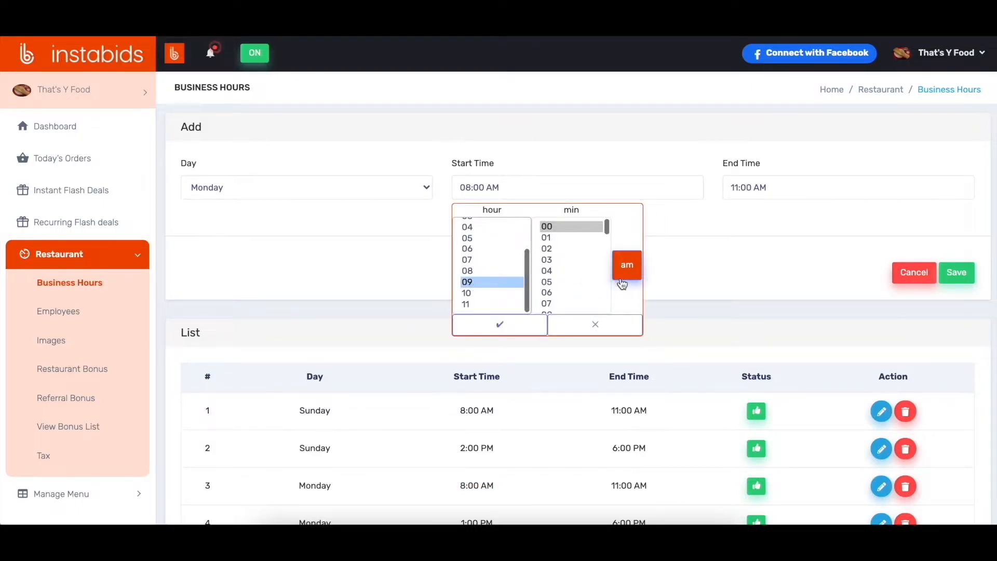
{"action": "left_click", "coordinate": [523, 327]}
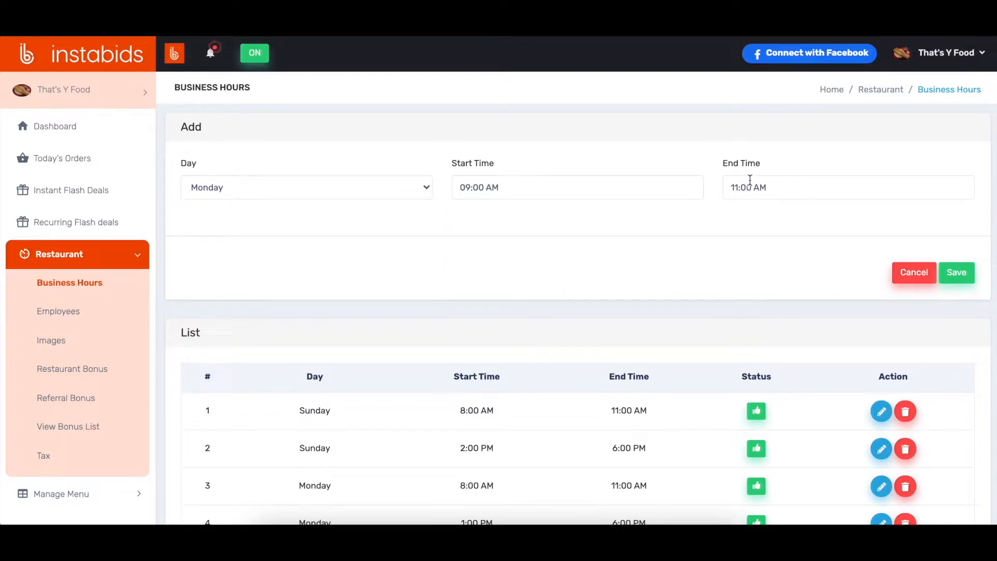
Step: Set the end time of Monday's morning entry to 12:30 PM and save the business hours
{"action": "left_click", "coordinate": [734, 190]}
{"action": "scroll", "coordinate": [746, 279], "scroll_direction": "up", "scroll_amount": 3}
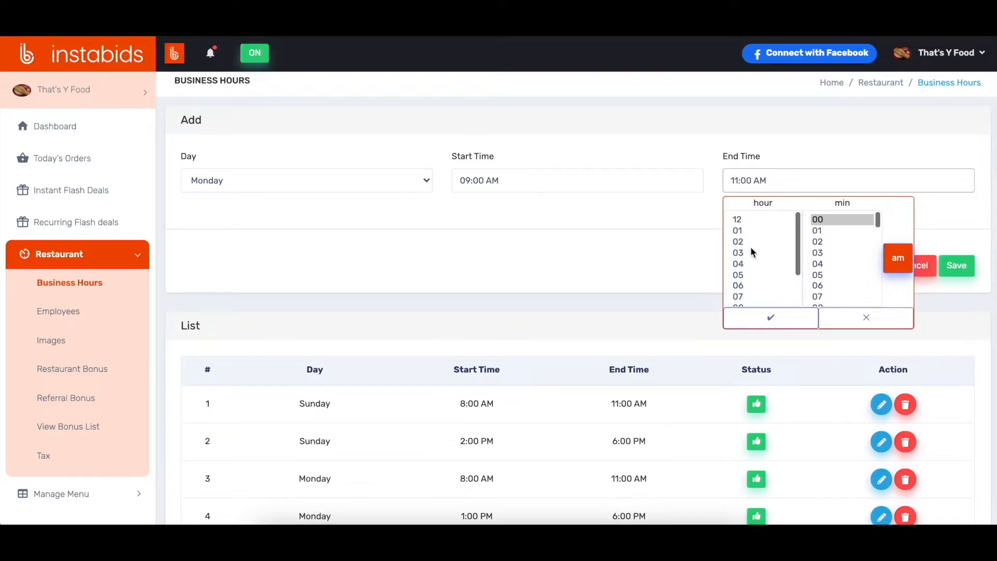
{"action": "left_click", "coordinate": [752, 220]}
{"action": "scroll", "coordinate": [837, 284], "scroll_direction": "down", "scroll_amount": 5}
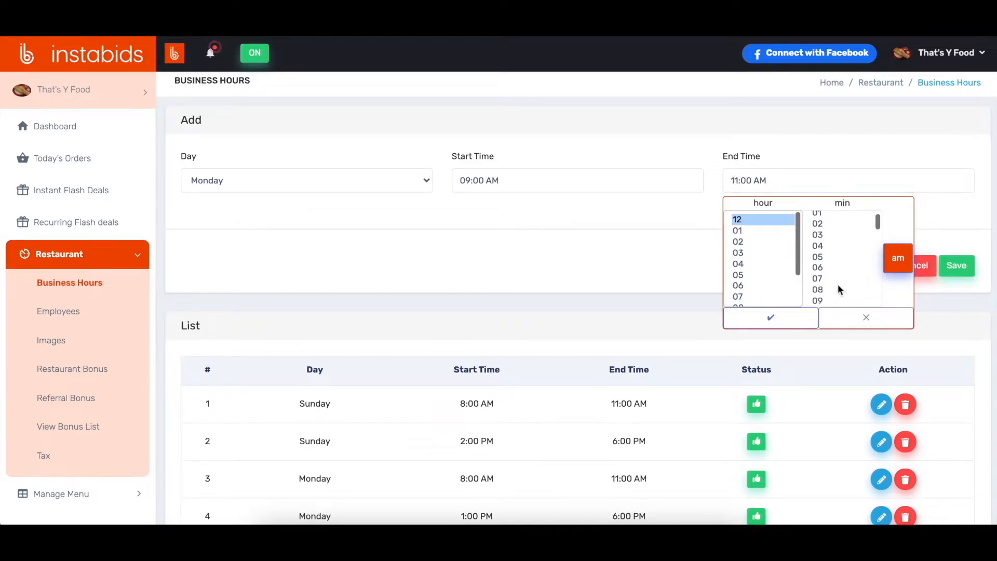
{"action": "left_click", "coordinate": [837, 283]}
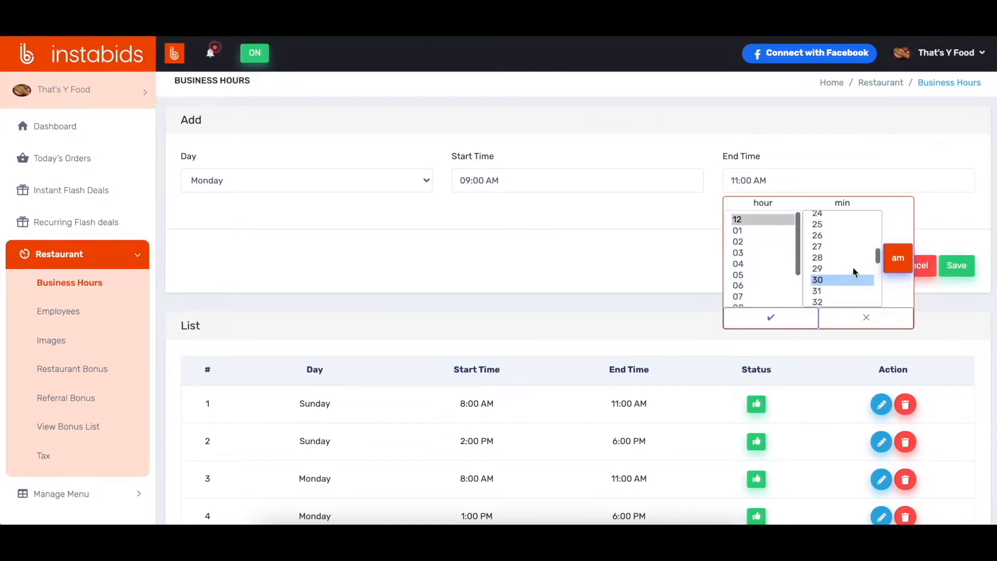
{"action": "left_click", "coordinate": [898, 260]}
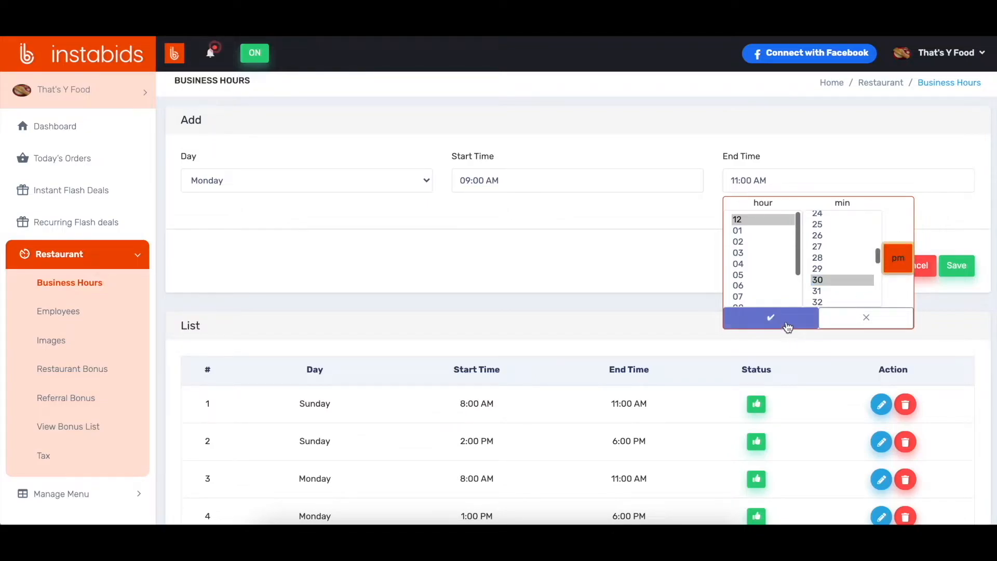
{"action": "left_click", "coordinate": [786, 322]}
{"action": "left_click", "coordinate": [956, 266]}
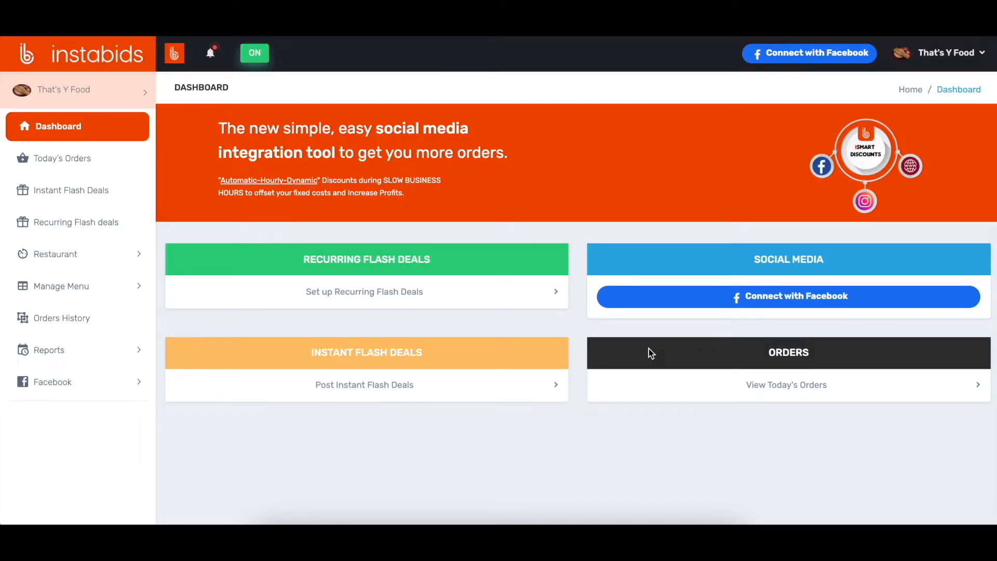
Step: Open the menu category page and enter a new category named Appetizers with the description "Appetizers to start with"
{"action": "left_click", "coordinate": [83, 288]}
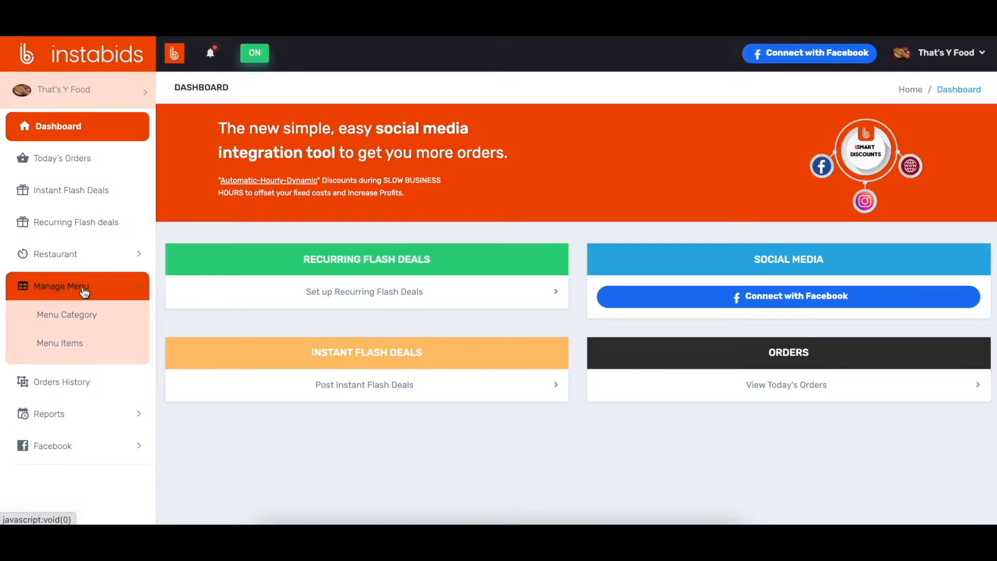
{"action": "left_click", "coordinate": [75, 318]}
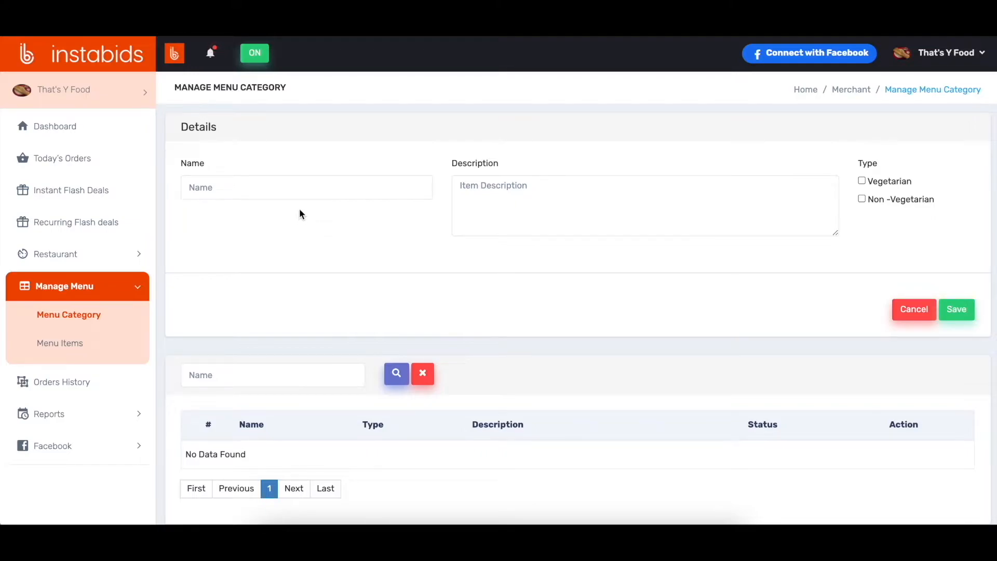
{"action": "left_click", "coordinate": [300, 189]}
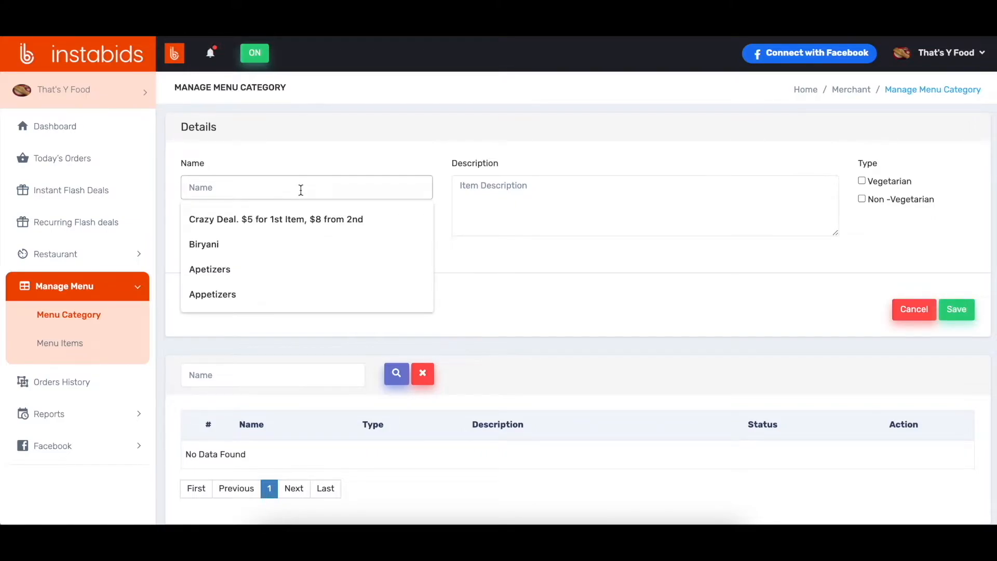
{"action": "type", "text": "Appetizers"}
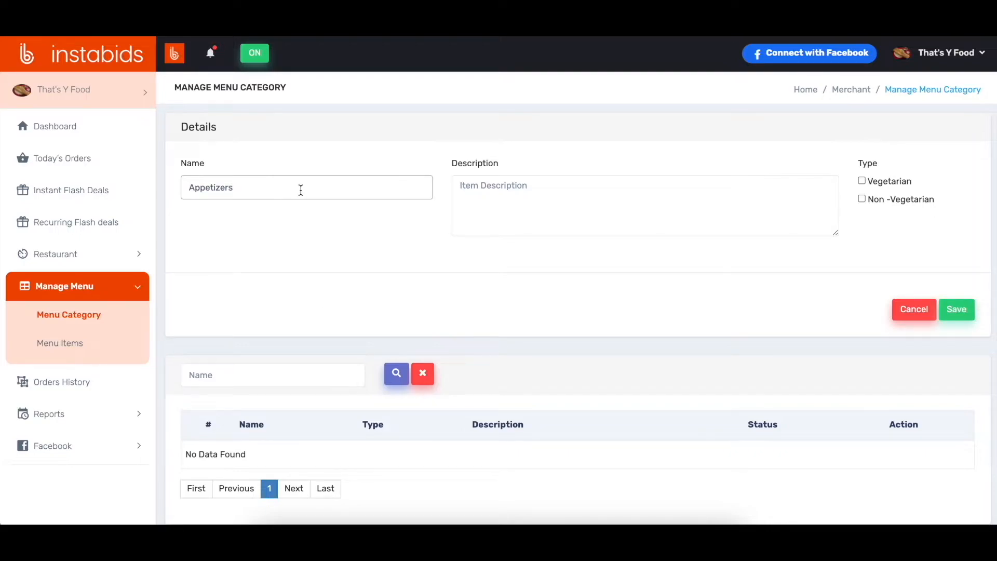
{"action": "left_click", "coordinate": [478, 187]}
{"action": "type", "text": "Appetizers to start wi"}
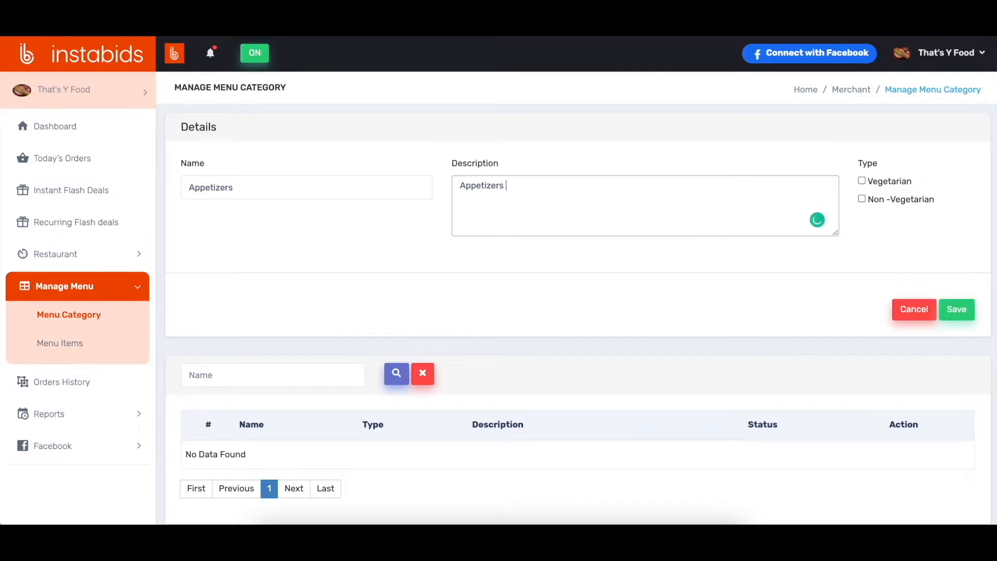
{"action": "type", "text": "th"}
{"action": "left_click", "coordinate": [892, 223]}
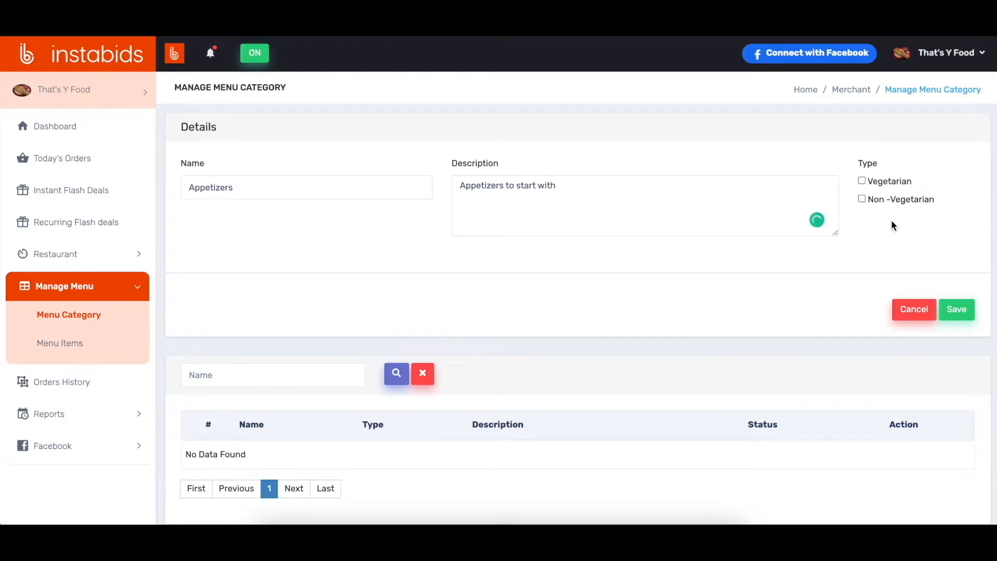
Step: Set the Appetizers category's type to Non-Vegetarian, save it and find it in the category list
{"action": "left_click", "coordinate": [863, 200]}
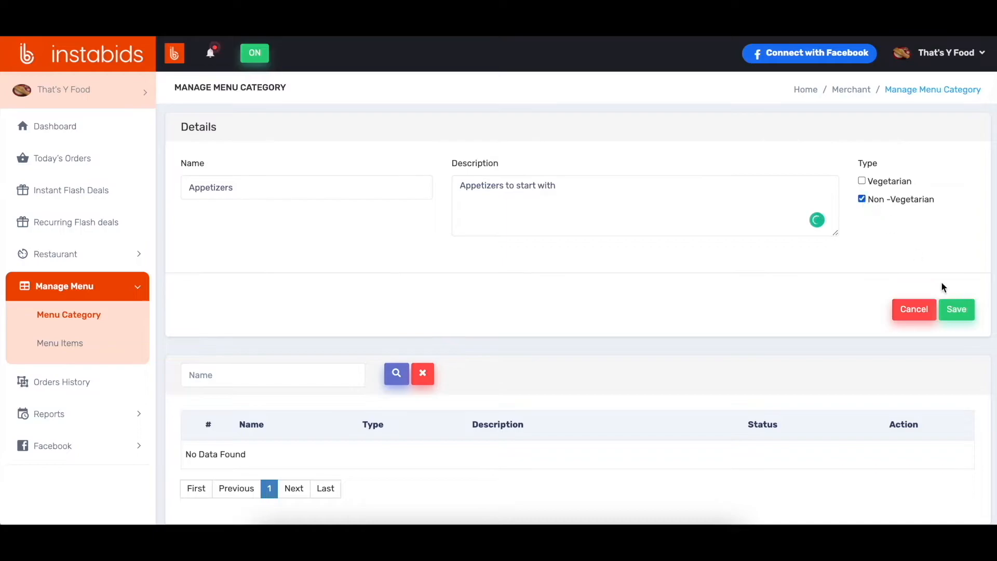
{"action": "left_click", "coordinate": [958, 311]}
{"action": "scroll", "coordinate": [703, 380], "scroll_direction": "down", "scroll_amount": 2}
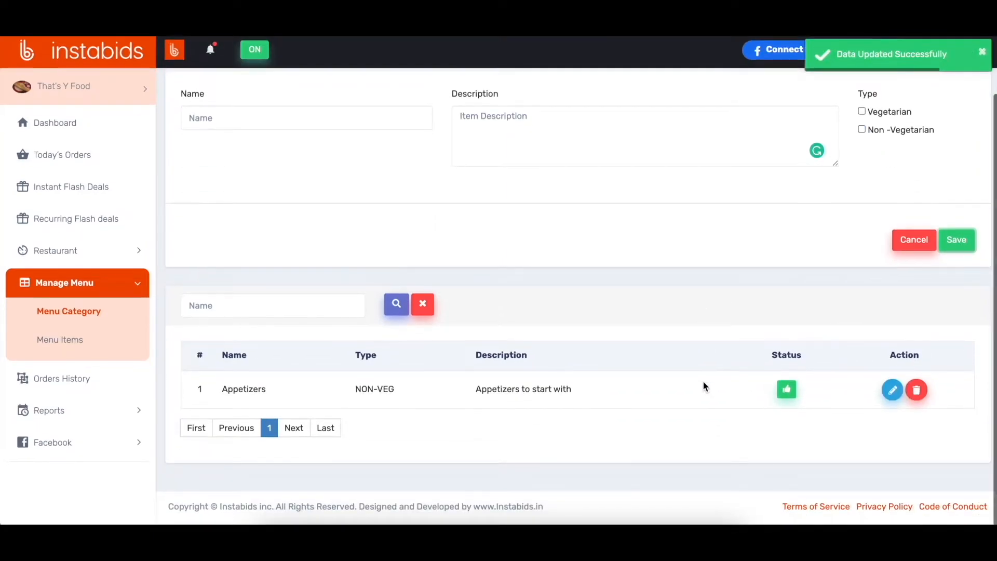
{"action": "left_click_drag", "start_coordinate": [224, 396], "coordinate": [266, 396]}
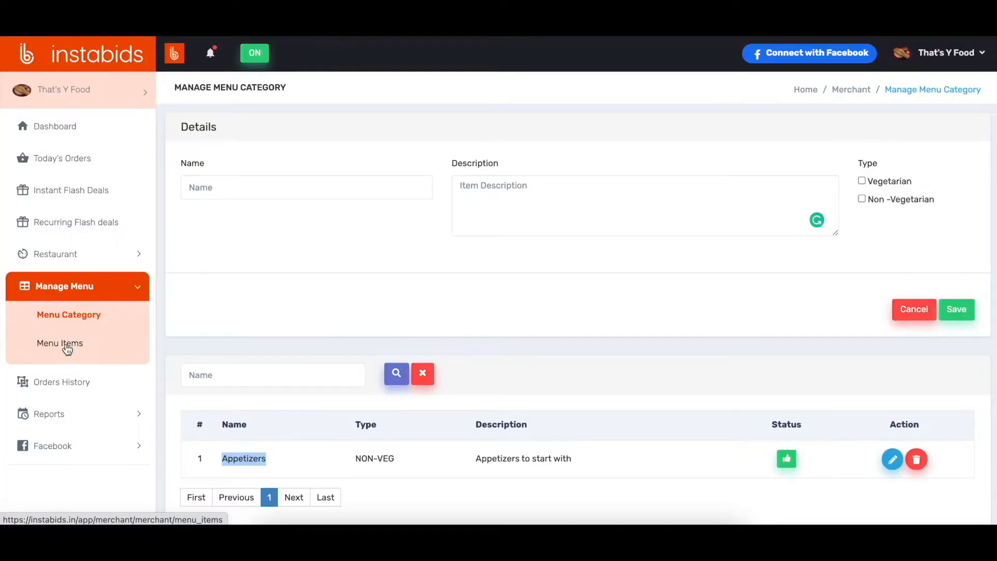
Step: Start a new menu item in the Appetizers category, named Chicken Wings, with an item price of 150
{"action": "left_click", "coordinate": [67, 348]}
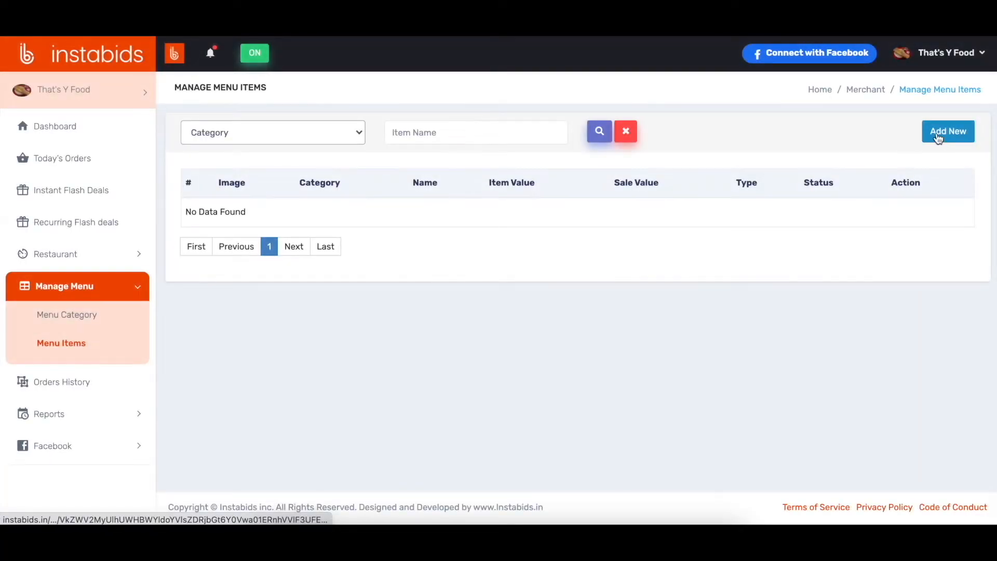
{"action": "left_click", "coordinate": [948, 132]}
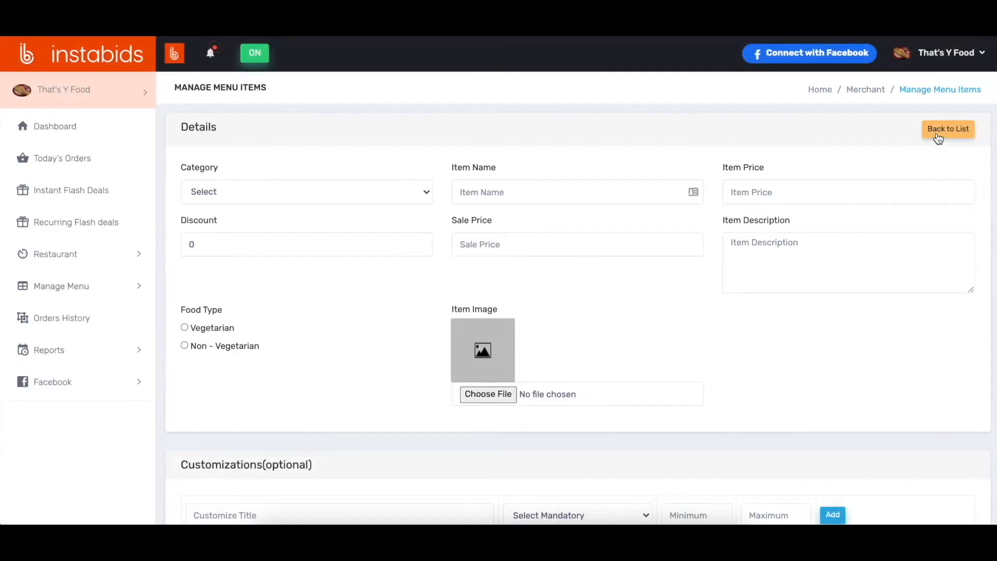
{"action": "left_click", "coordinate": [391, 192]}
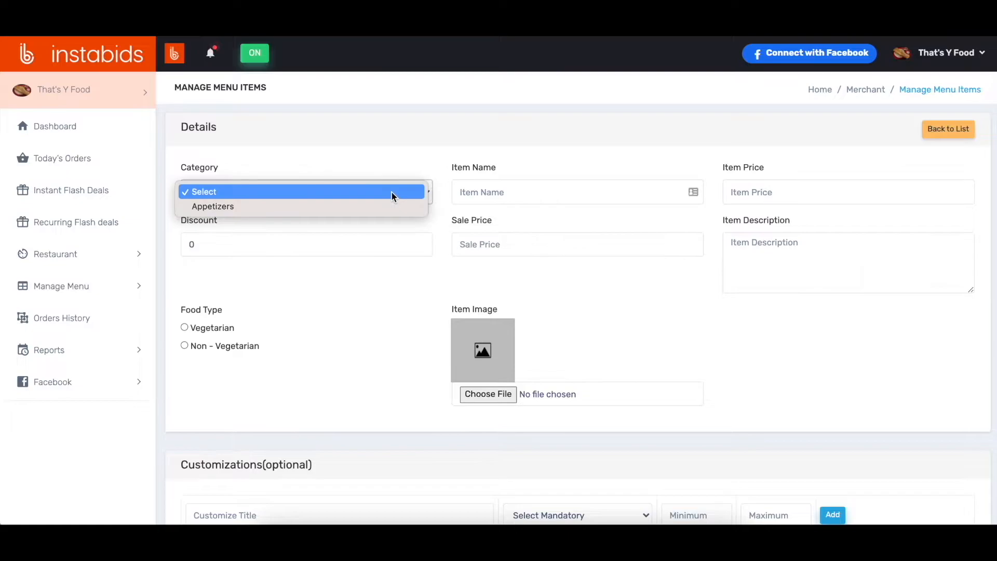
{"action": "left_click", "coordinate": [358, 208]}
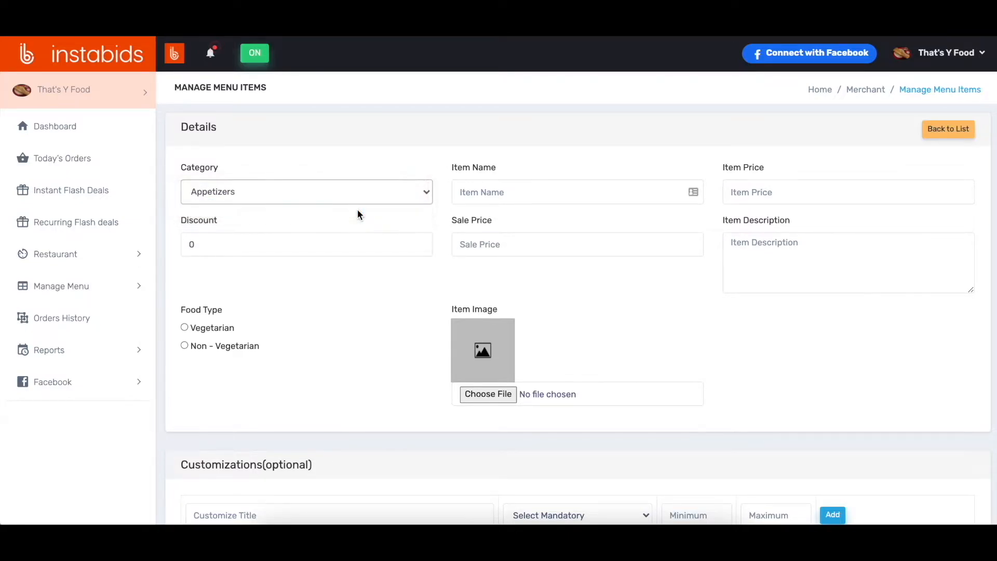
{"action": "left_click", "coordinate": [511, 195]}
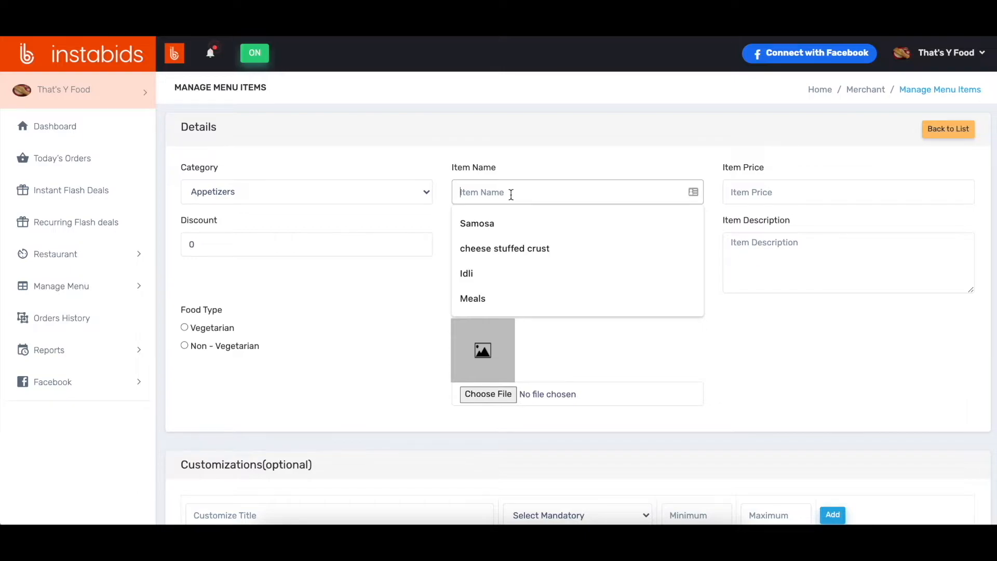
{"action": "type", "text": "Chicken Wings"}
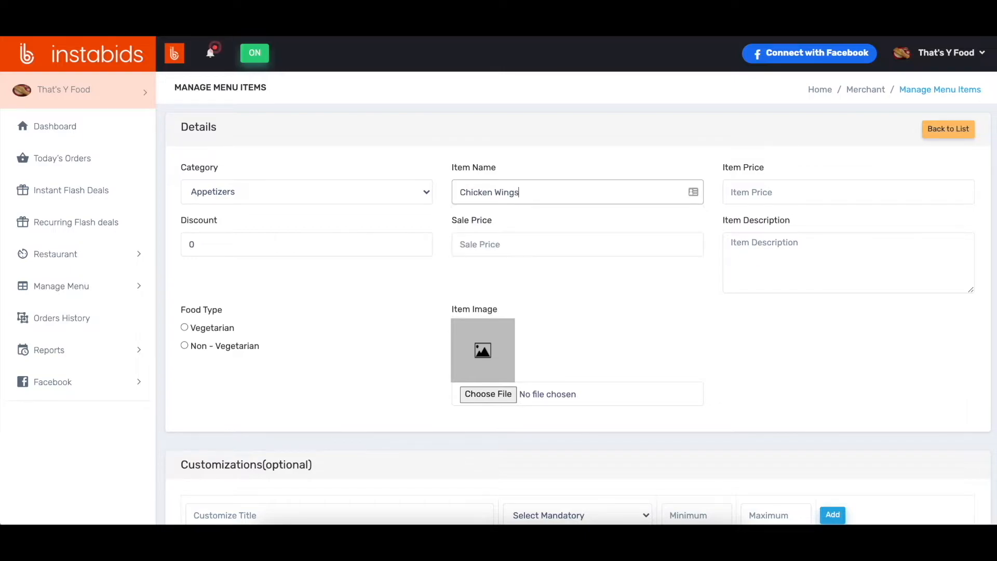
{"action": "left_click", "coordinate": [833, 191]}
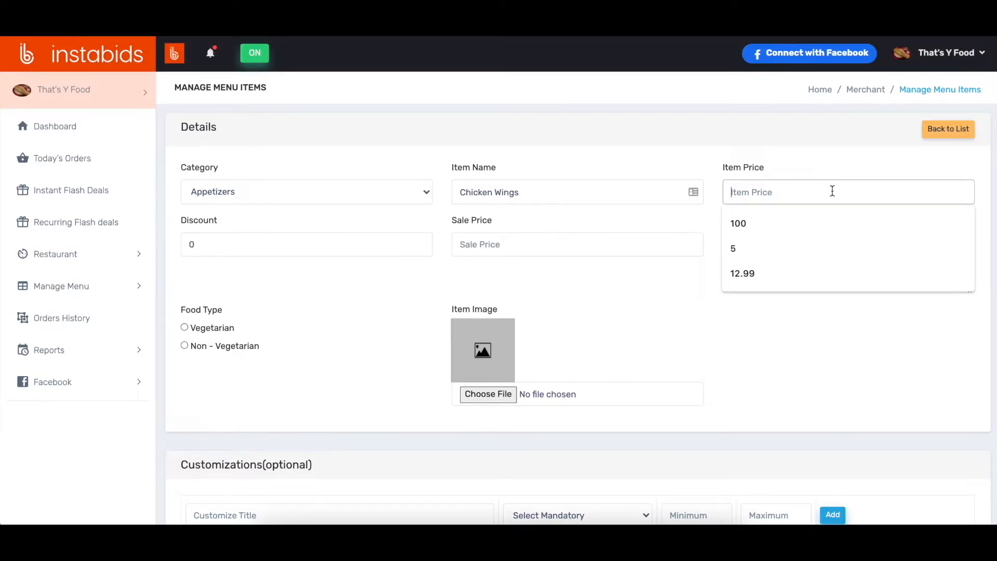
{"action": "type", "text": "150"}
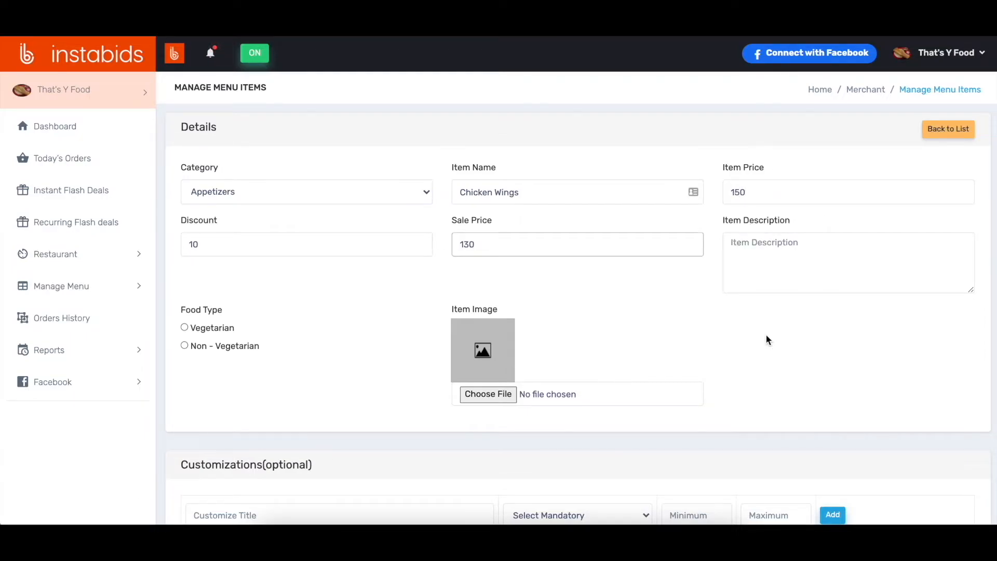
{"action": "left_click", "coordinate": [769, 341]}
Step: Complete Chicken Wings with discount 10, sale price 130, description "Chicken Wings along with the sides of sauce" and food type Non-Vegetarian, and save the item
{"action": "left_click", "coordinate": [776, 247]}
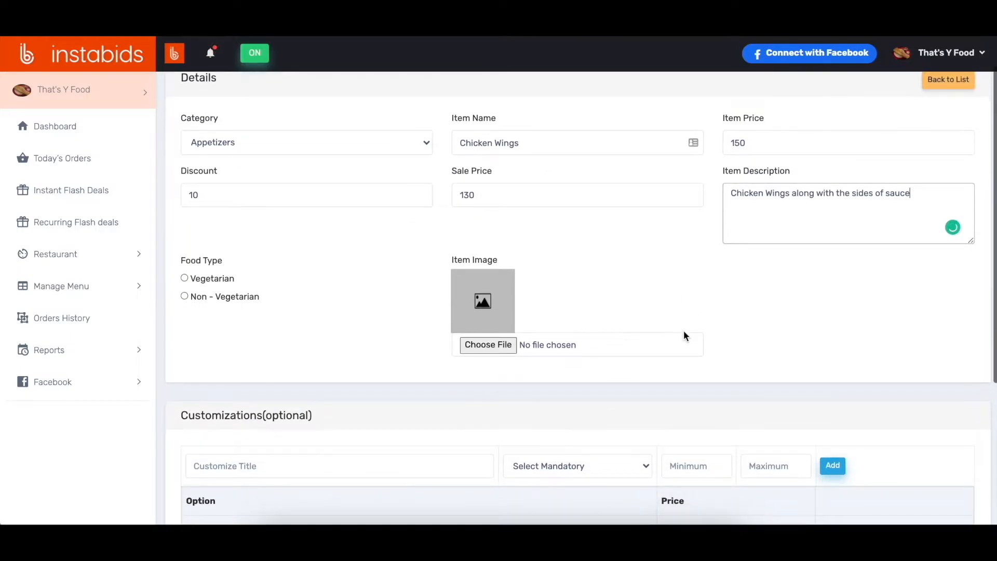
{"action": "left_click", "coordinate": [184, 313]}
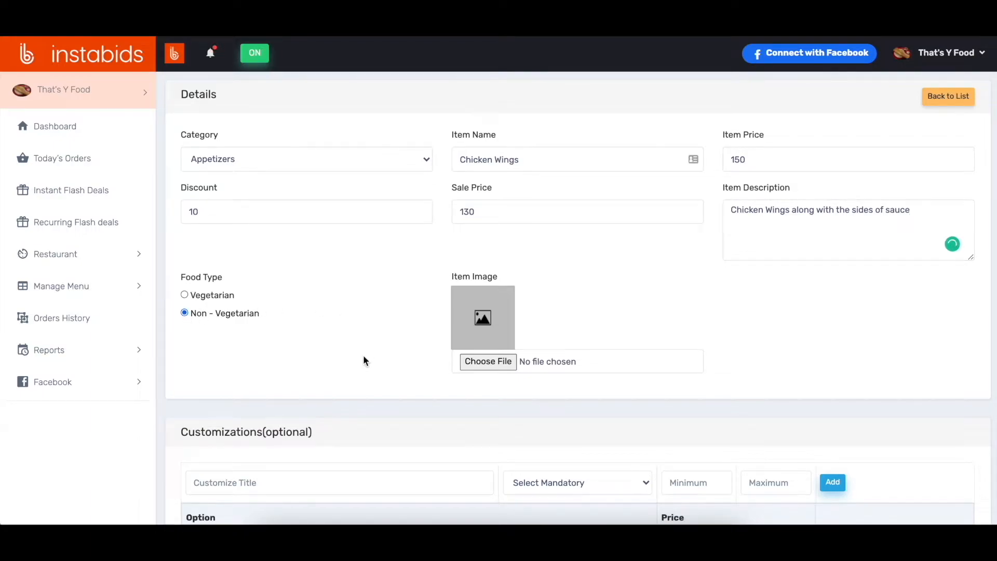
{"action": "scroll", "coordinate": [363, 356], "scroll_direction": "down", "scroll_amount": 1}
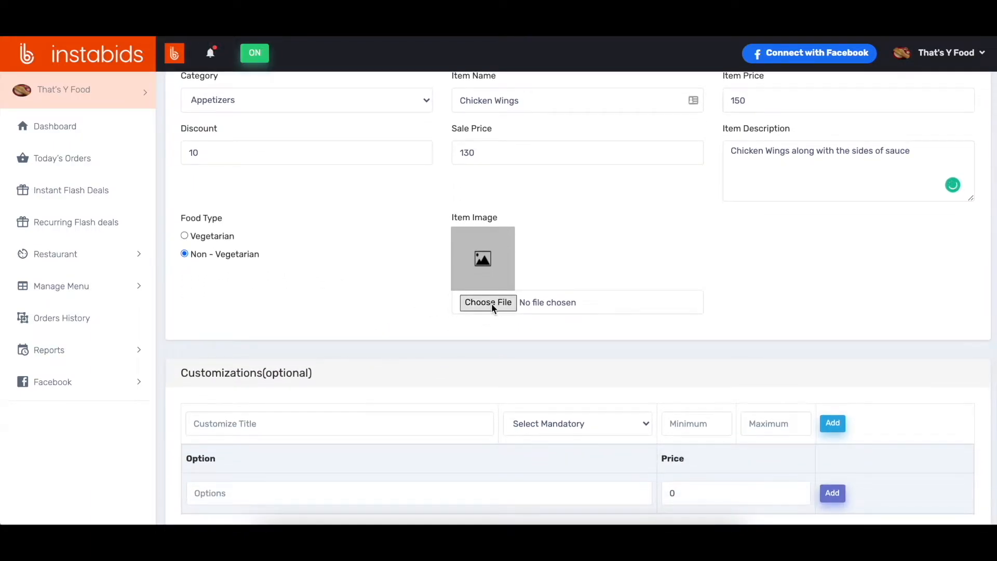
{"action": "scroll", "coordinate": [378, 284], "scroll_direction": "down", "scroll_amount": 2}
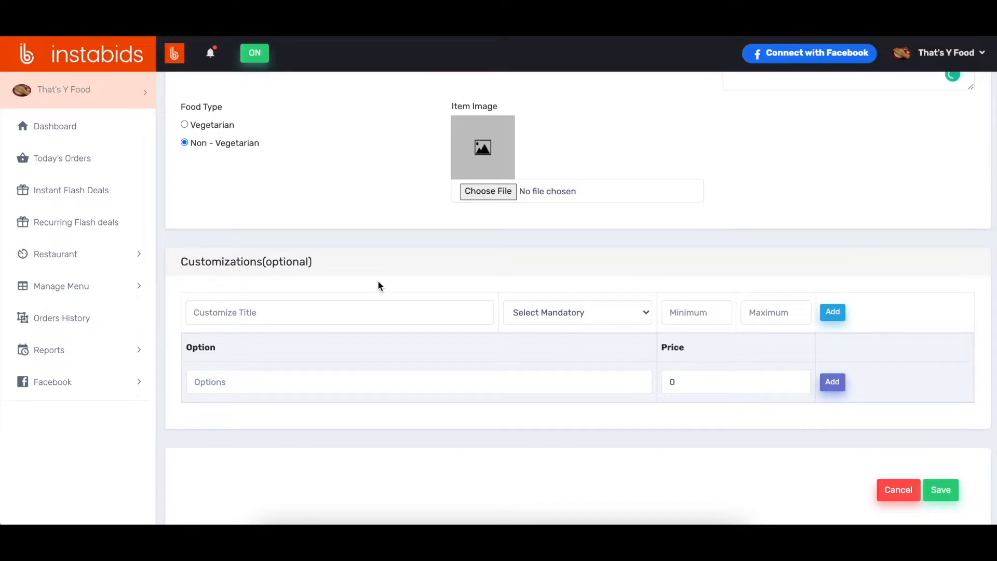
{"action": "left_click", "coordinate": [938, 491]}
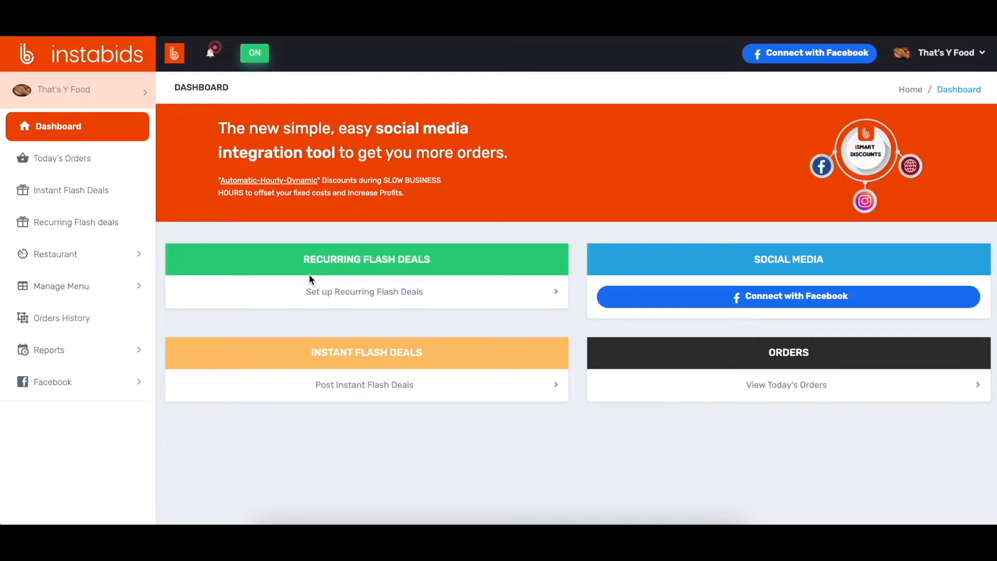
Step: Open the restaurant's employees page and enter the new employee's first name, last name and contact number
{"action": "left_click", "coordinate": [86, 260]}
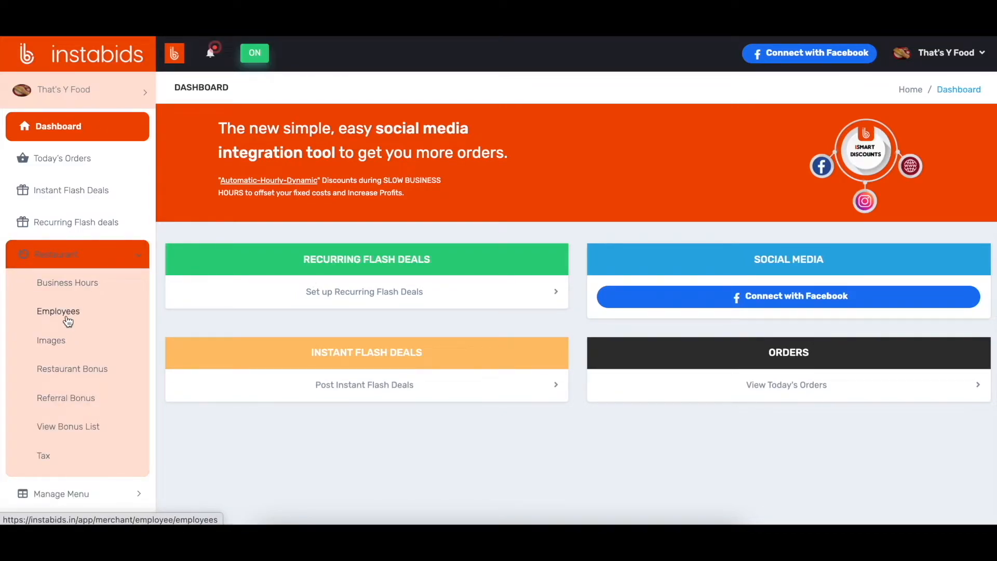
{"action": "left_click", "coordinate": [58, 311]}
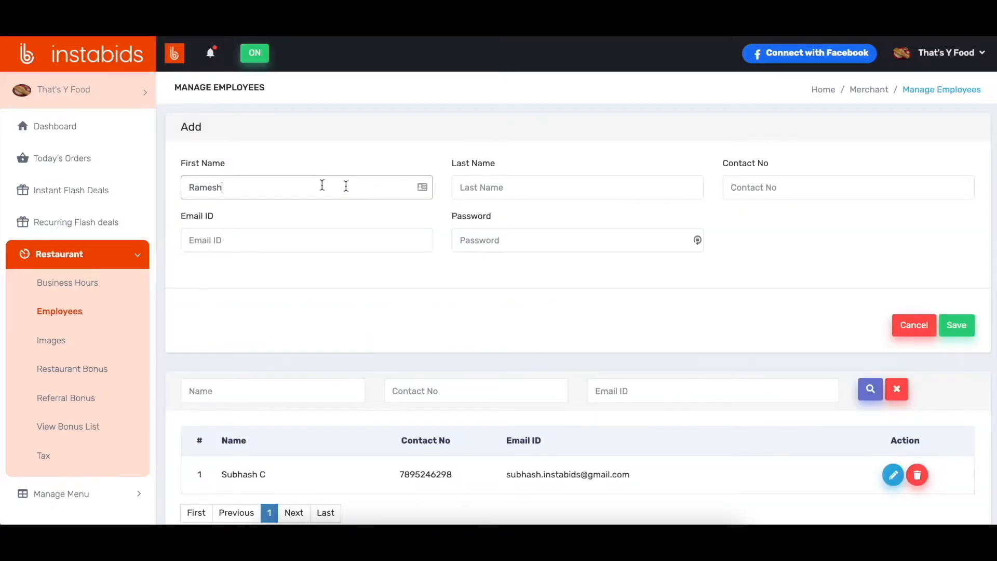
{"action": "key", "text": "Tab"}
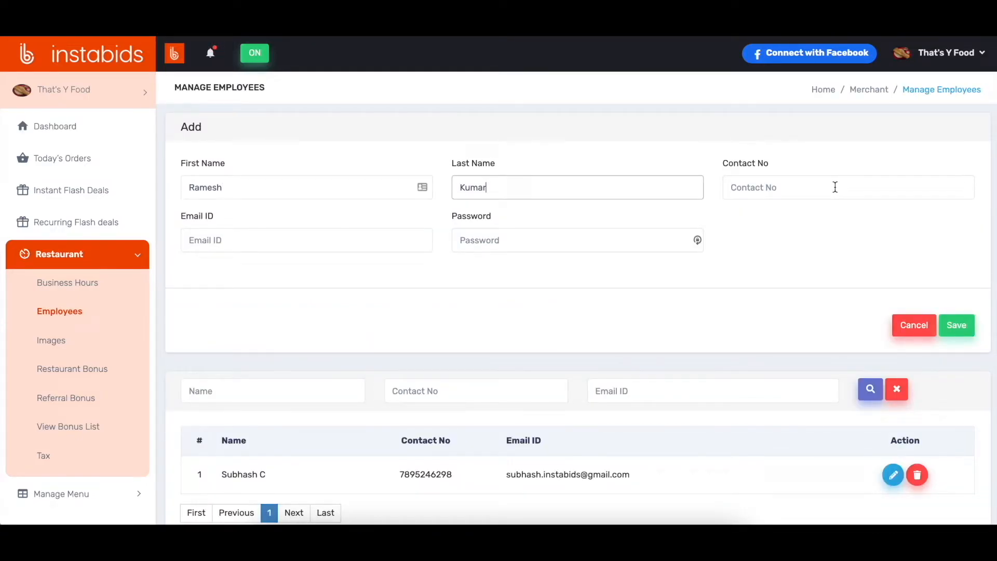
{"action": "left_click", "coordinate": [835, 187]}
Step: Enter the new employee's e-mail address and account password, save the employee and check the e-mail in the employee list
{"action": "key", "text": "Tab"}
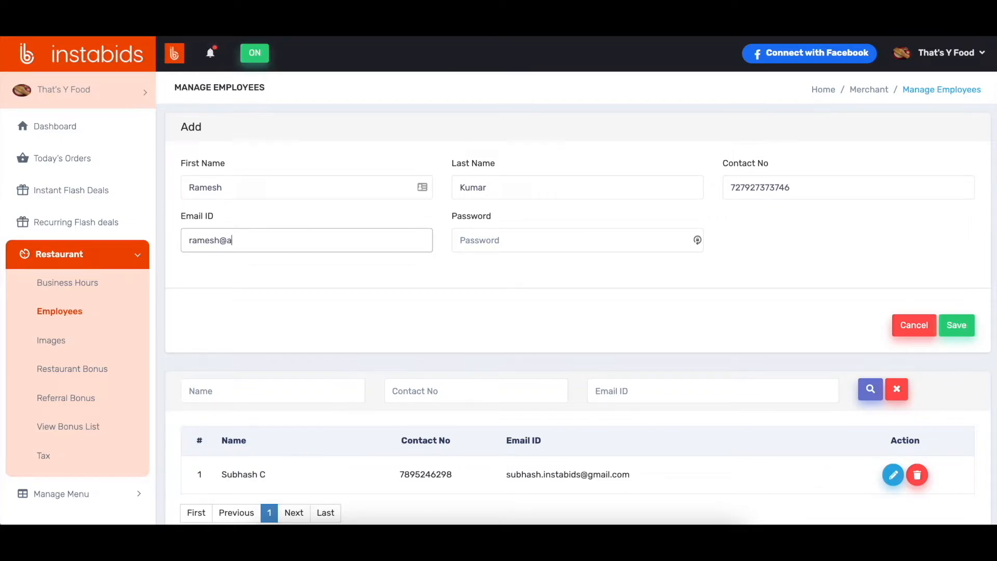
{"action": "key", "text": "Tab"}
{"action": "type", "text": "•••"}
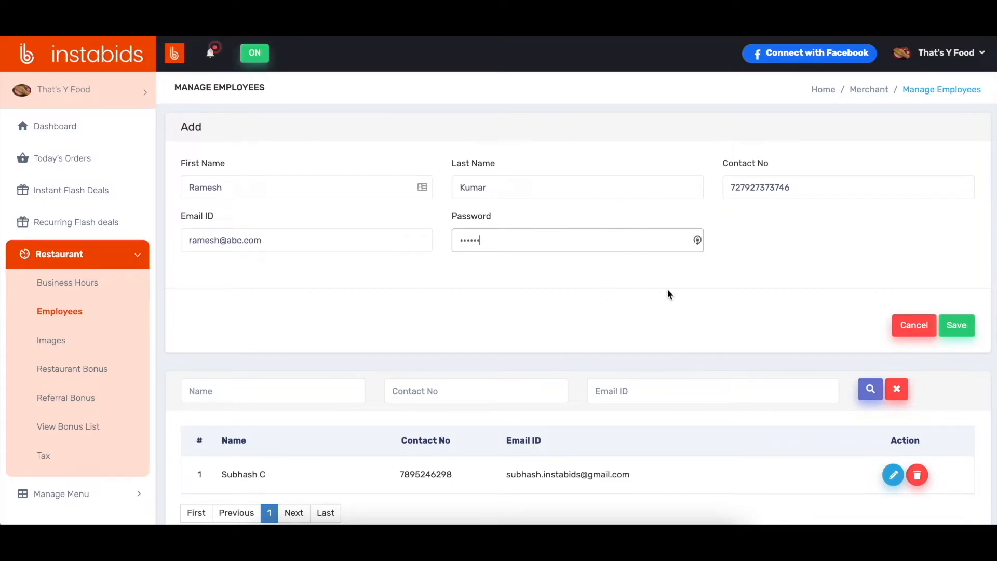
{"action": "scroll", "coordinate": [668, 294], "scroll_direction": "down", "scroll_amount": 1}
{"action": "left_click", "coordinate": [961, 293]}
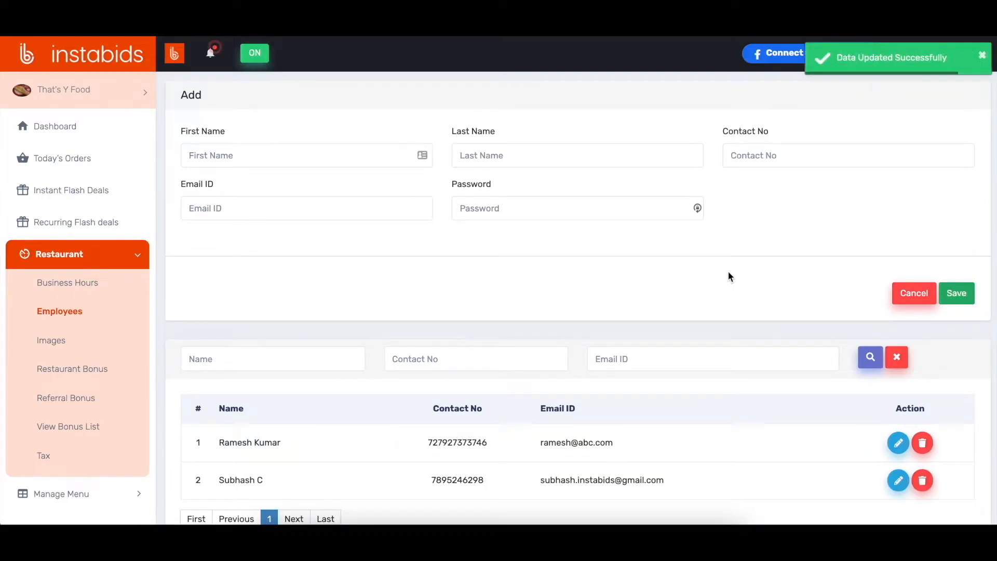
{"action": "scroll", "coordinate": [518, 408], "scroll_direction": "down", "scroll_amount": 3}
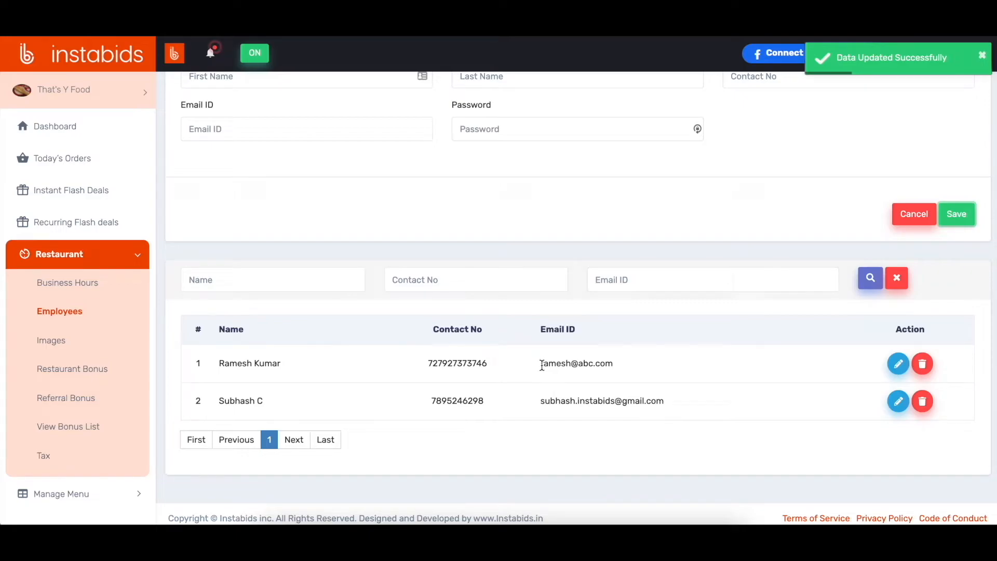
{"action": "left_click_drag", "start_coordinate": [542, 365], "coordinate": [611, 365]}
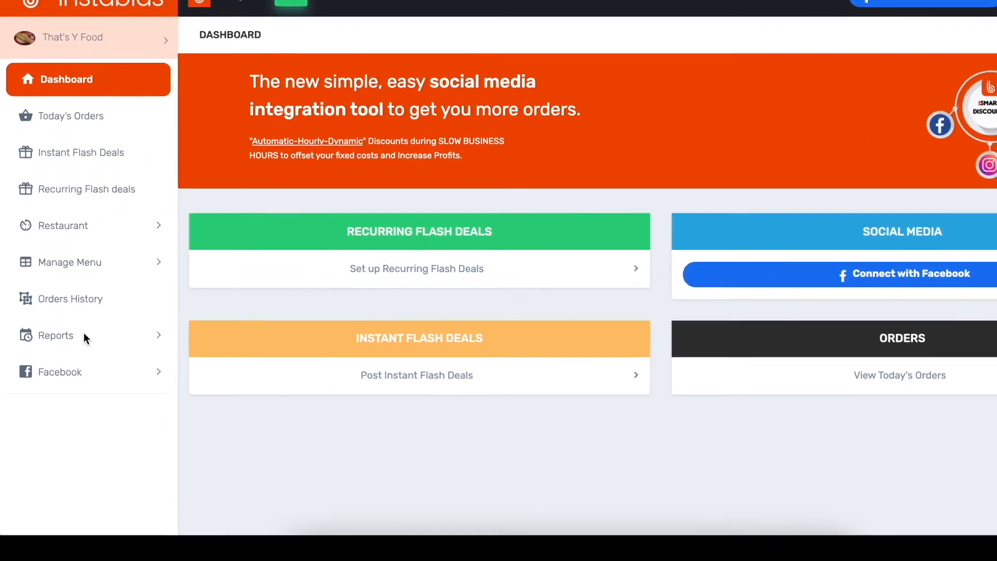
Step: Open the Bid Requests report and look through its filters, amount summaries and list of bids
{"action": "left_click", "coordinate": [86, 337]}
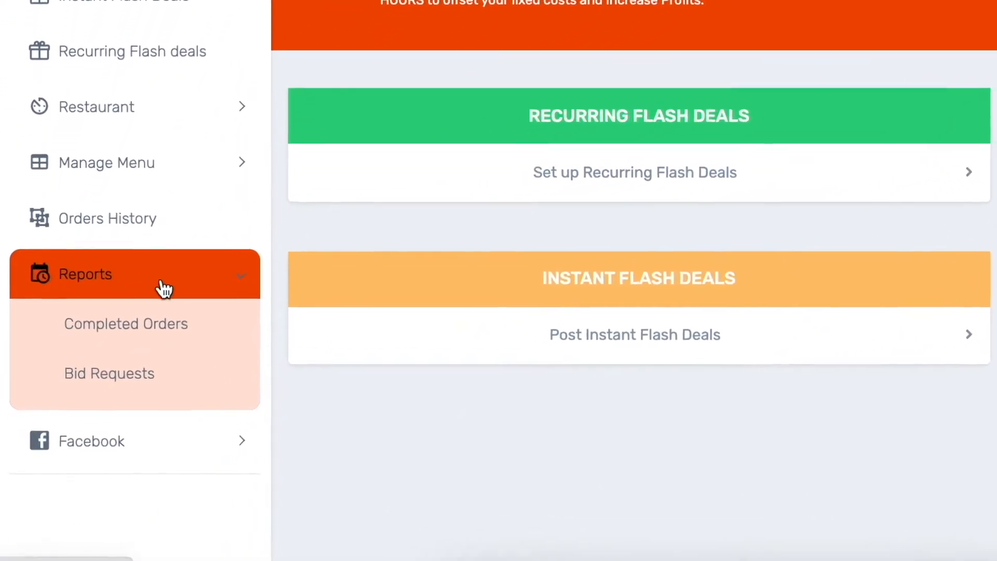
{"action": "left_click", "coordinate": [164, 353]}
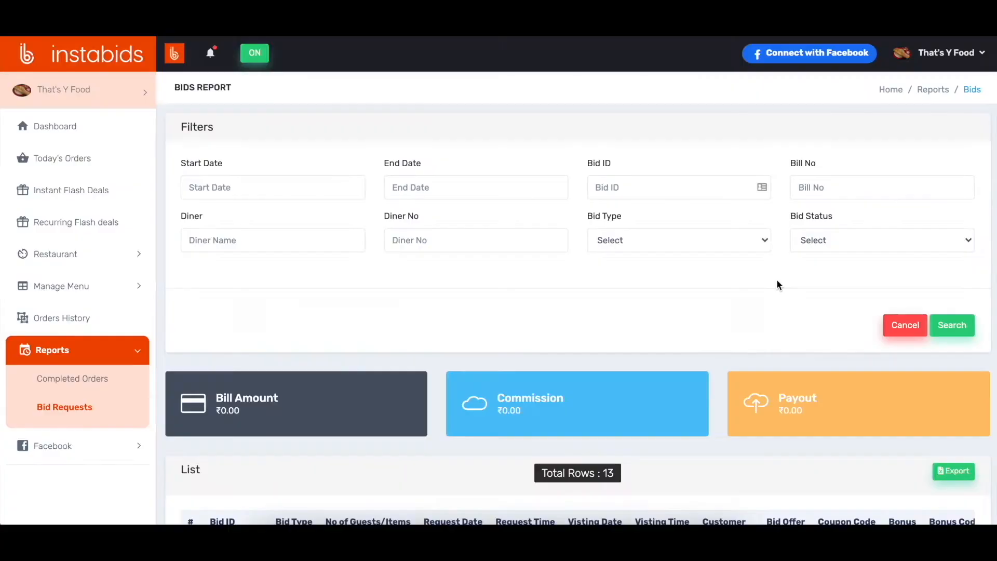
{"action": "scroll", "coordinate": [777, 280], "scroll_direction": "down", "scroll_amount": 5}
{"action": "scroll", "coordinate": [778, 284], "scroll_direction": "down", "scroll_amount": 5}
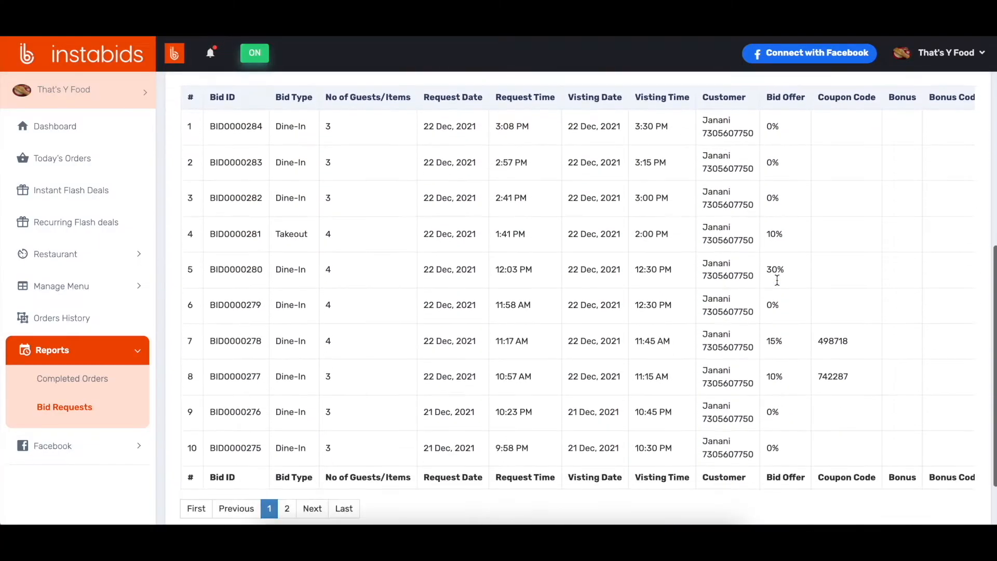
{"action": "scroll", "coordinate": [780, 285], "scroll_direction": "up", "scroll_amount": 2}
{"action": "scroll", "coordinate": [777, 280], "scroll_direction": "up", "scroll_amount": 10}
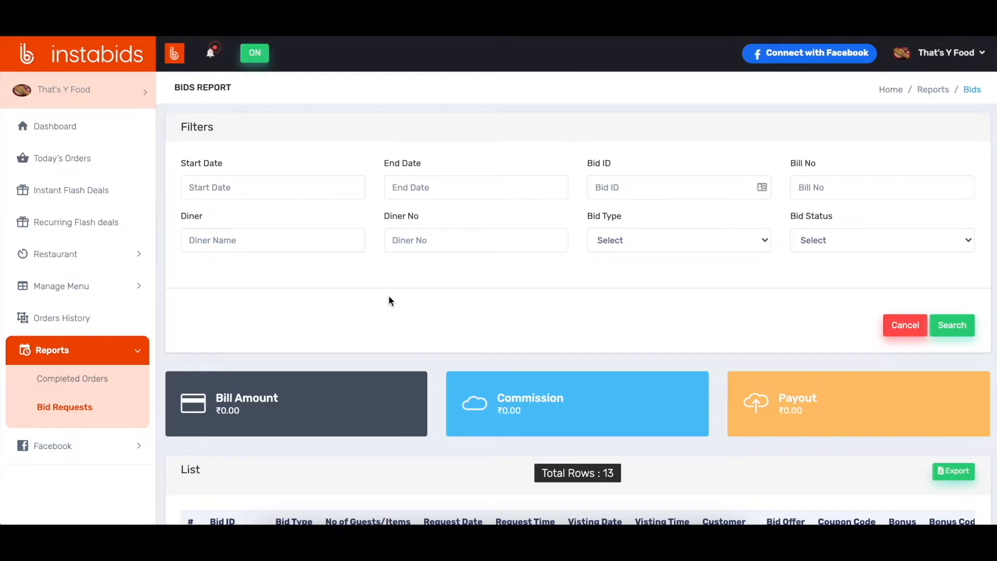
{"action": "scroll", "coordinate": [388, 295], "scroll_direction": "down", "scroll_amount": 3}
{"action": "scroll", "coordinate": [389, 295], "scroll_direction": "up", "scroll_amount": 3}
Step: Look through the bid report's date, bid ID, bill, diner, bid type and bid status filters, and open the Completed Orders report
{"action": "left_click", "coordinate": [295, 186]}
{"action": "left_click", "coordinate": [396, 185]}
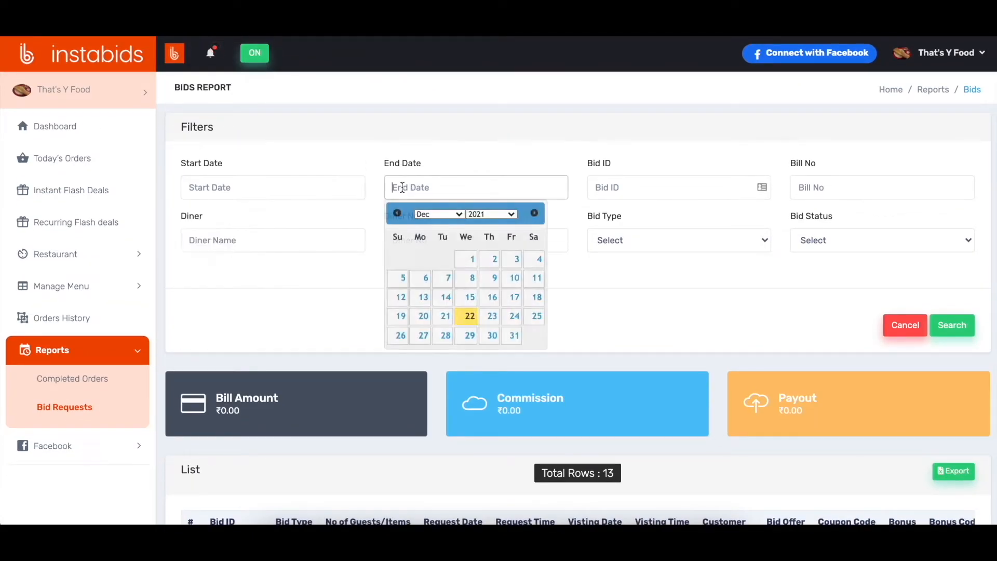
{"action": "left_click", "coordinate": [529, 108]}
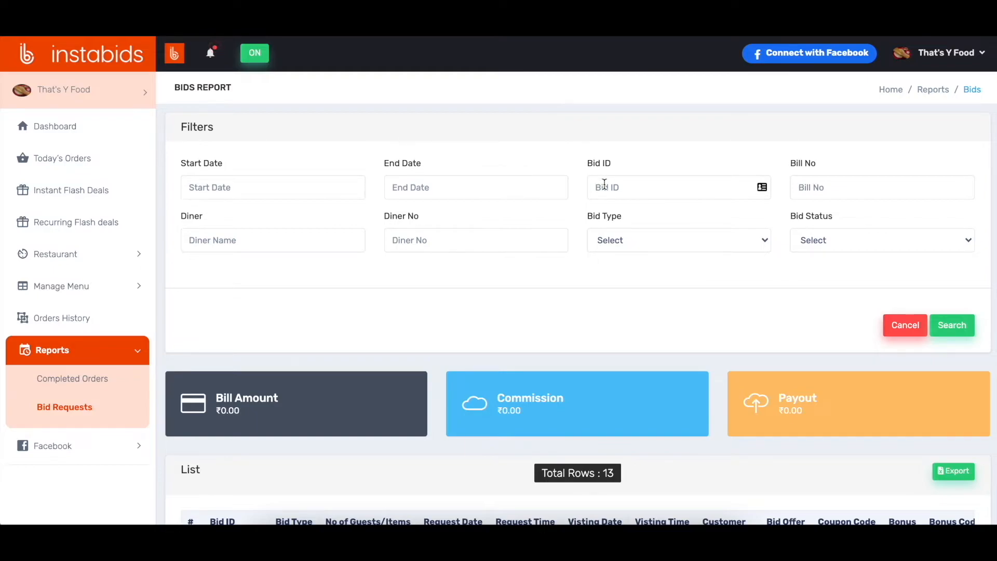
{"action": "left_click", "coordinate": [604, 185]}
{"action": "left_click", "coordinate": [827, 183]}
{"action": "left_click", "coordinate": [724, 160]}
{"action": "left_click", "coordinate": [279, 234]}
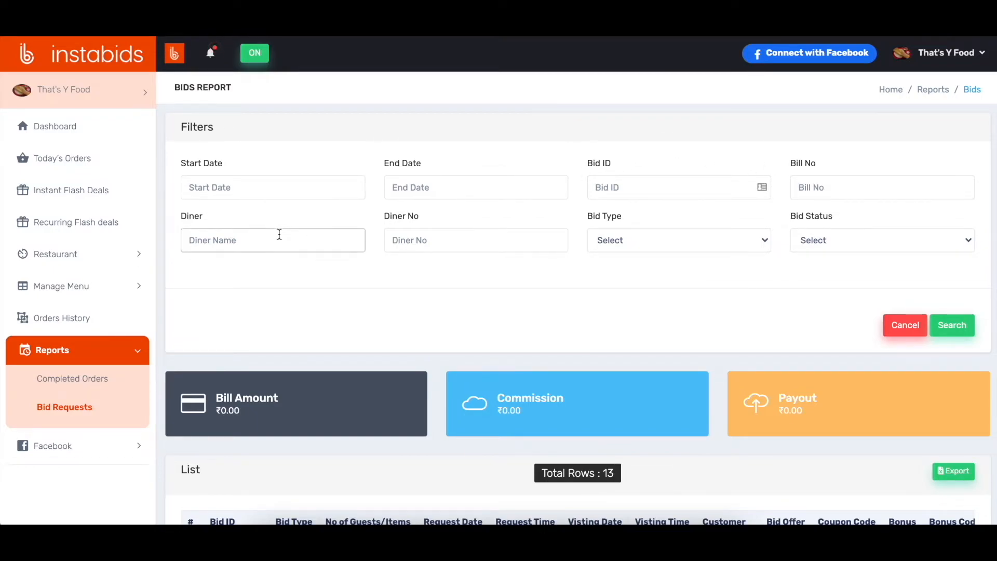
{"action": "left_click", "coordinate": [456, 239]}
{"action": "left_click", "coordinate": [562, 284]}
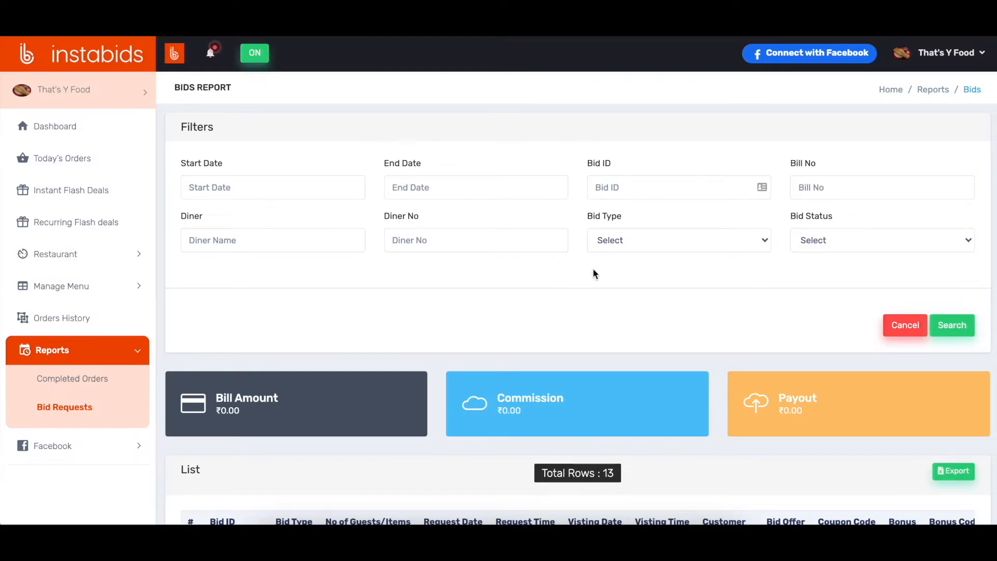
{"action": "left_click", "coordinate": [649, 240]}
{"action": "left_click", "coordinate": [650, 240]}
{"action": "left_click", "coordinate": [812, 244]}
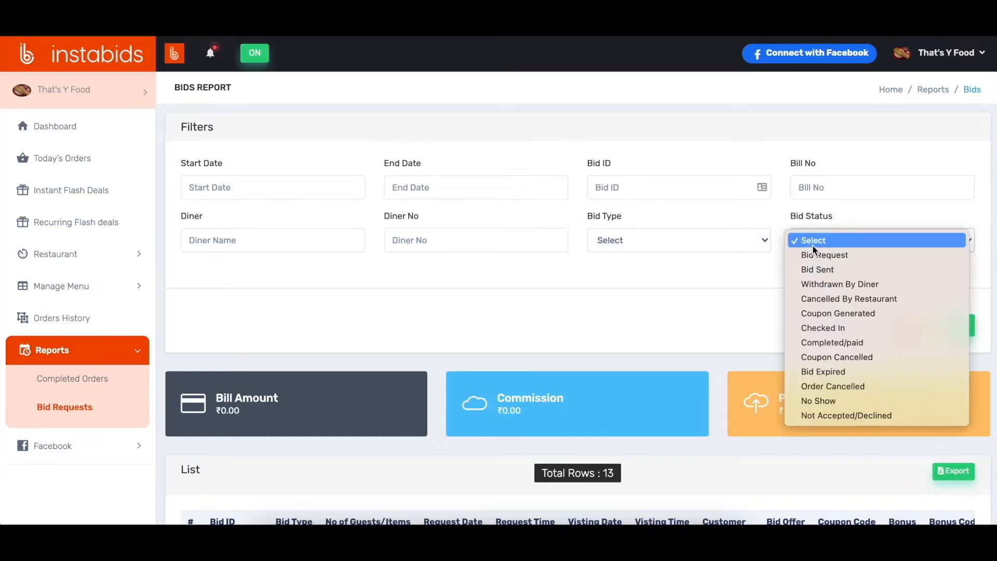
{"action": "left_click", "coordinate": [842, 240]}
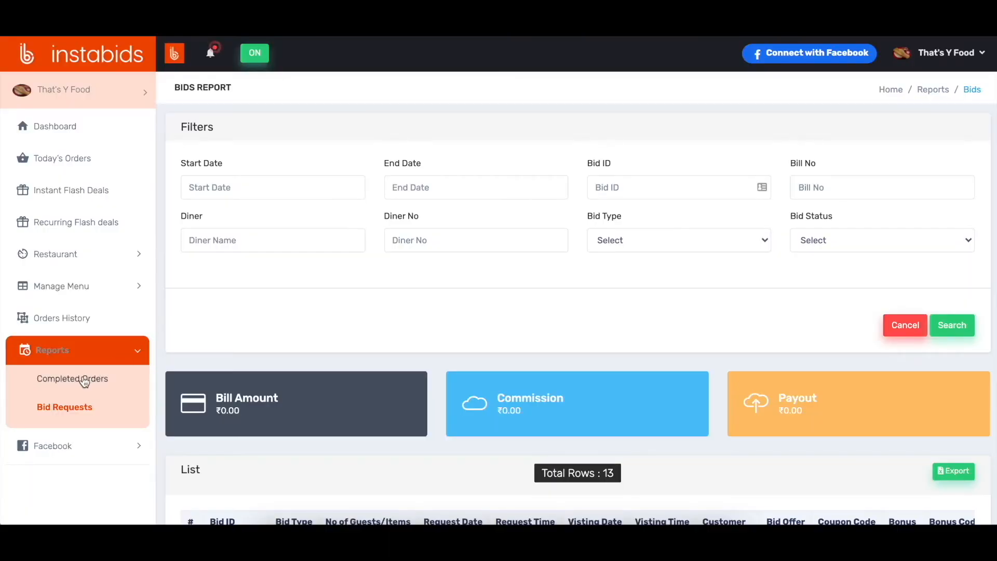
{"action": "left_click", "coordinate": [79, 381]}
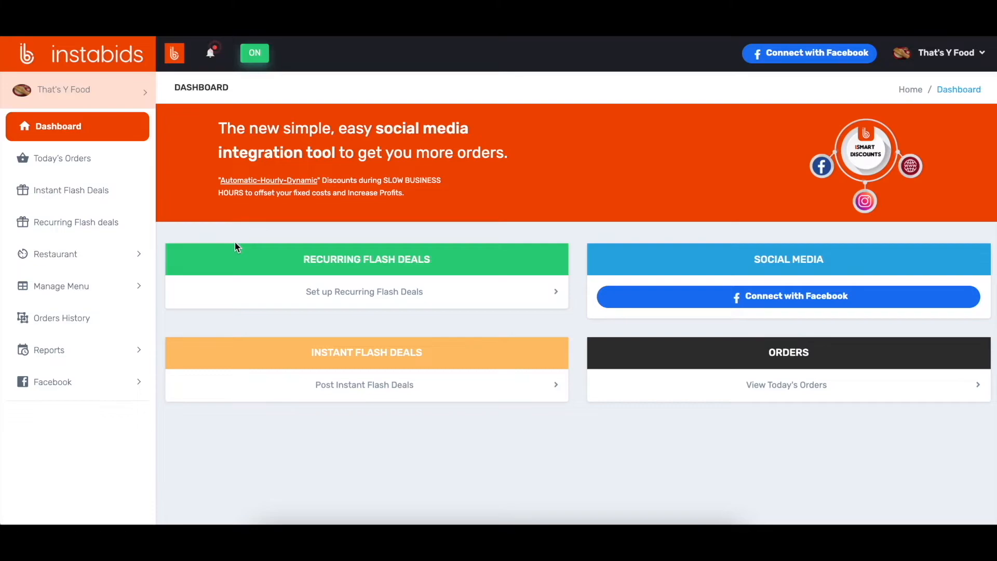
Step: Start a referral bonus for the restaurant titled "Opening Referral Bonus" with region Chennai and bonus type Rupees
{"action": "left_click", "coordinate": [88, 256]}
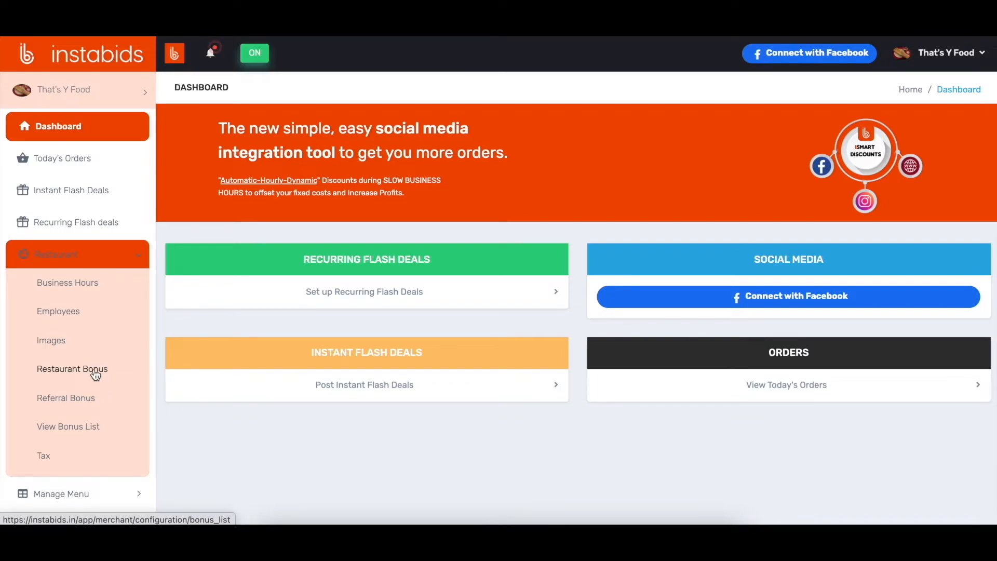
{"action": "left_click", "coordinate": [79, 402]}
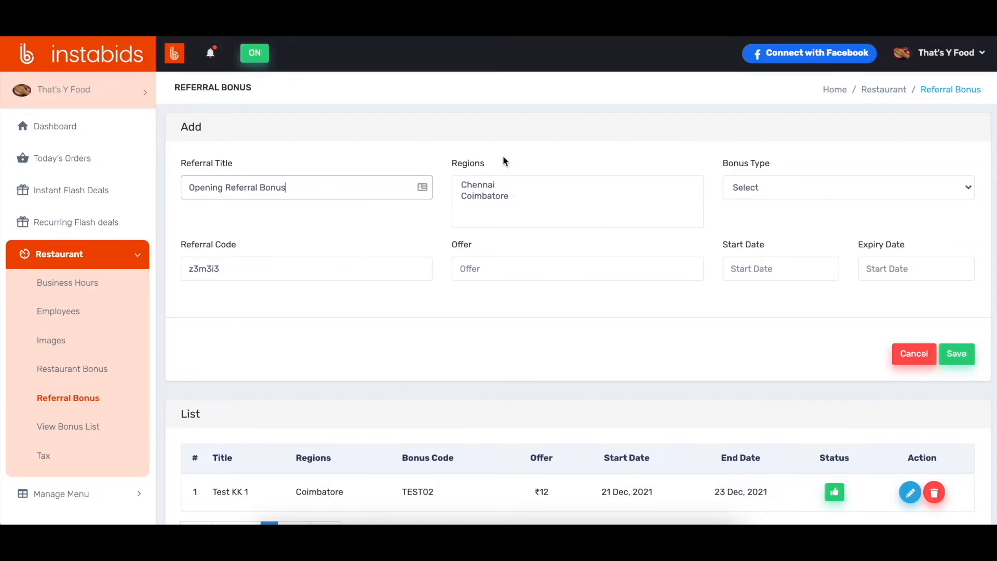
{"action": "left_click", "coordinate": [503, 157]}
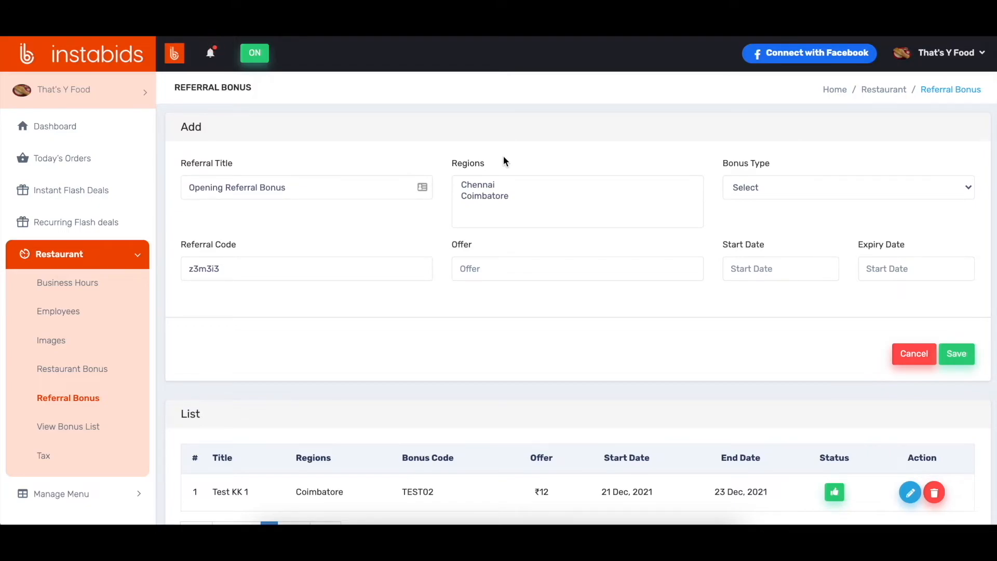
{"action": "left_click", "coordinate": [486, 185]}
{"action": "left_click", "coordinate": [746, 188]}
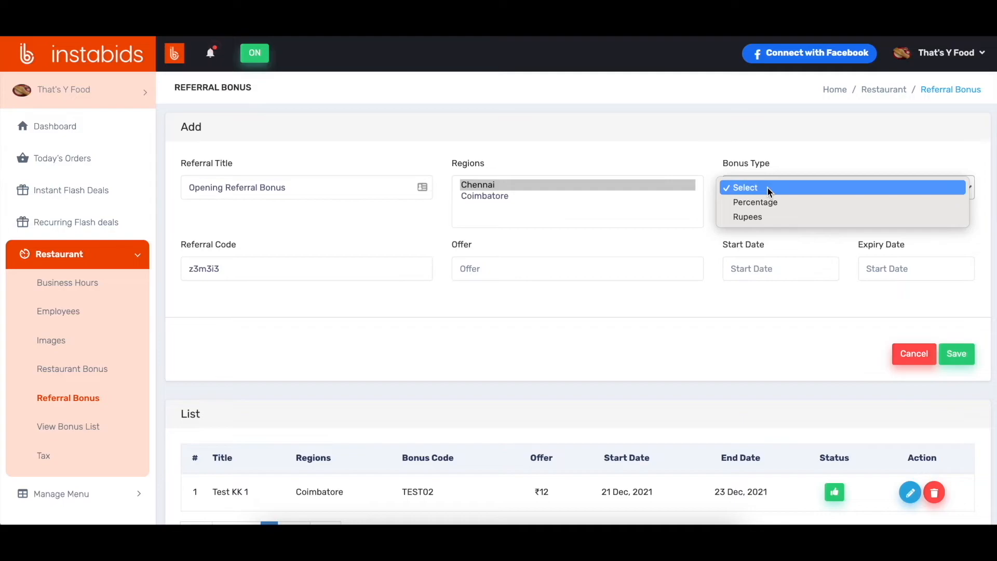
{"action": "left_click", "coordinate": [760, 218]}
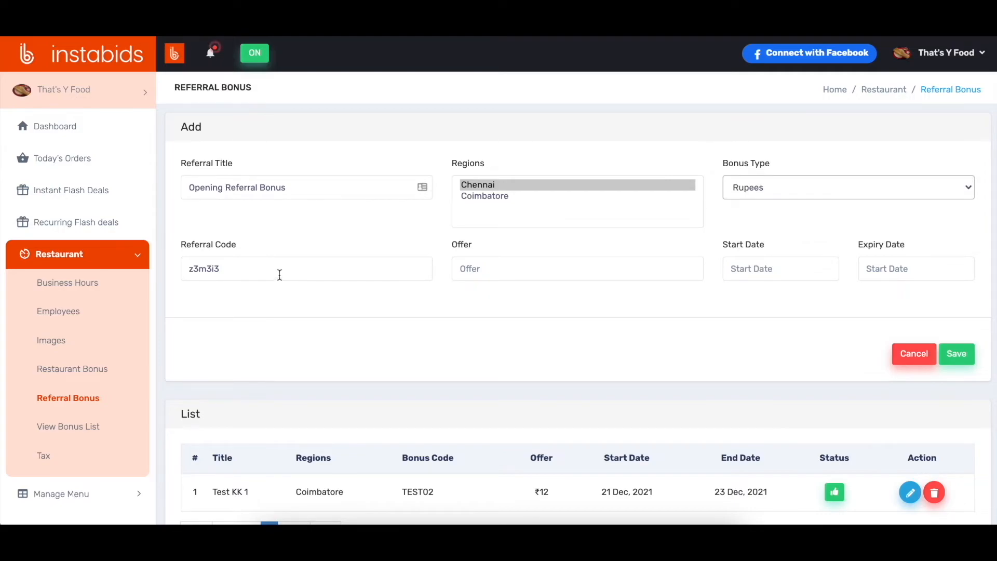
Step: Give the referral bonus code OPENING1, offer 50, start date 22-12-2021 and expiry date 28-12-2021, and save it
{"action": "left_click", "coordinate": [280, 273]}
{"action": "left_click_drag", "start_coordinate": [280, 274], "coordinate": [181, 268]}
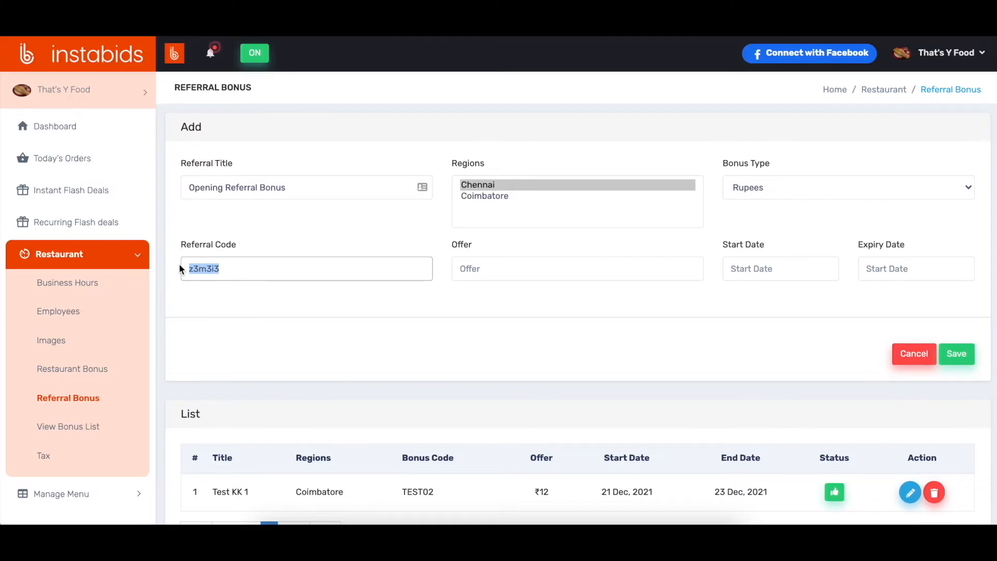
{"action": "type", "text": "OPENING1"}
{"action": "left_click", "coordinate": [515, 272]}
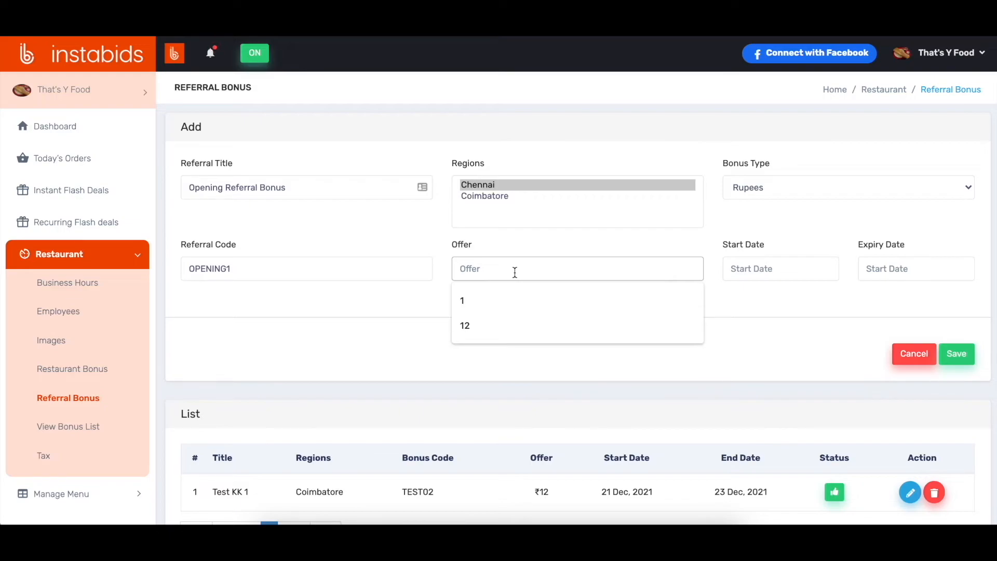
{"action": "type", "text": "50"}
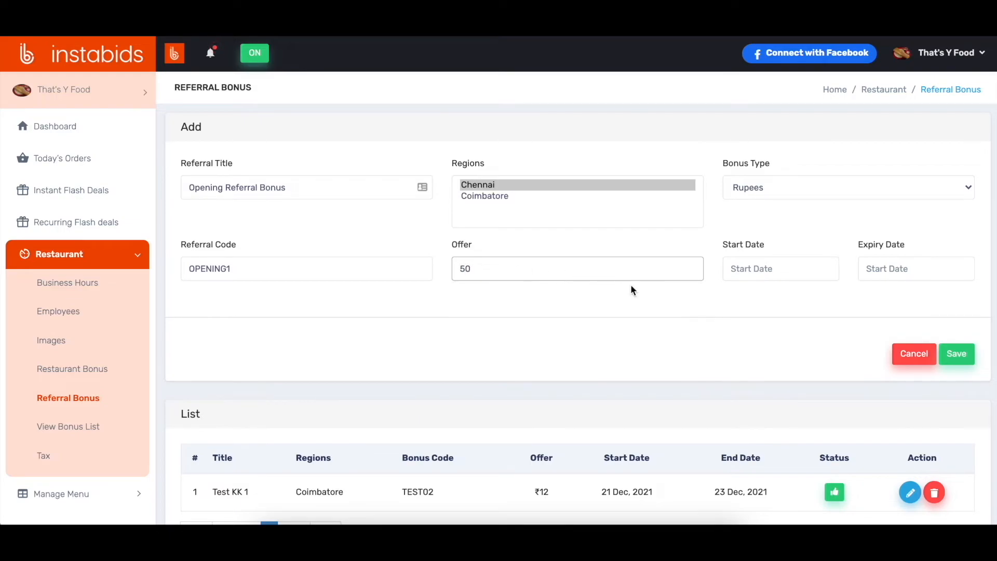
{"action": "left_click", "coordinate": [645, 291]}
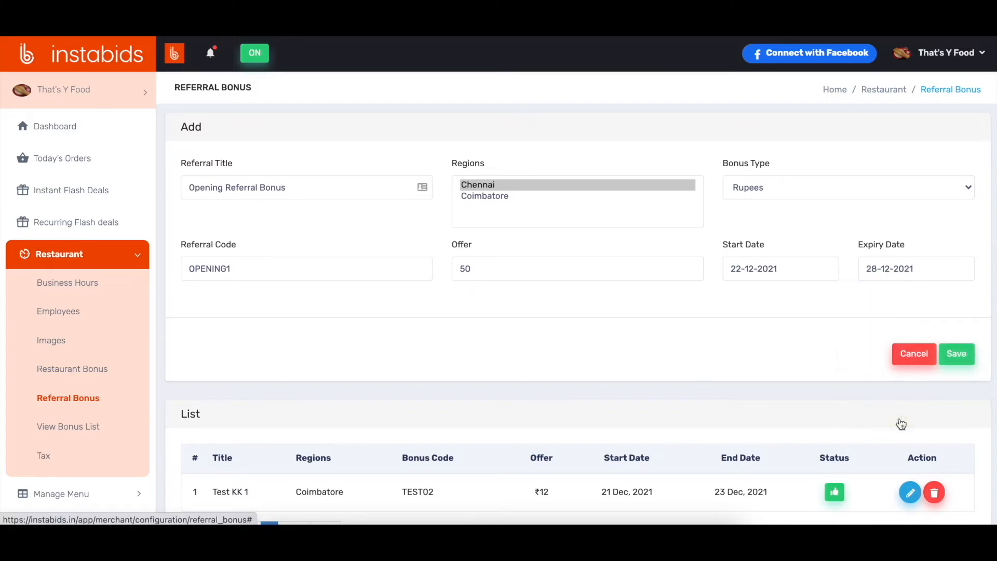
{"action": "left_click", "coordinate": [958, 355]}
{"action": "scroll", "coordinate": [657, 301], "scroll_direction": "down", "scroll_amount": 3}
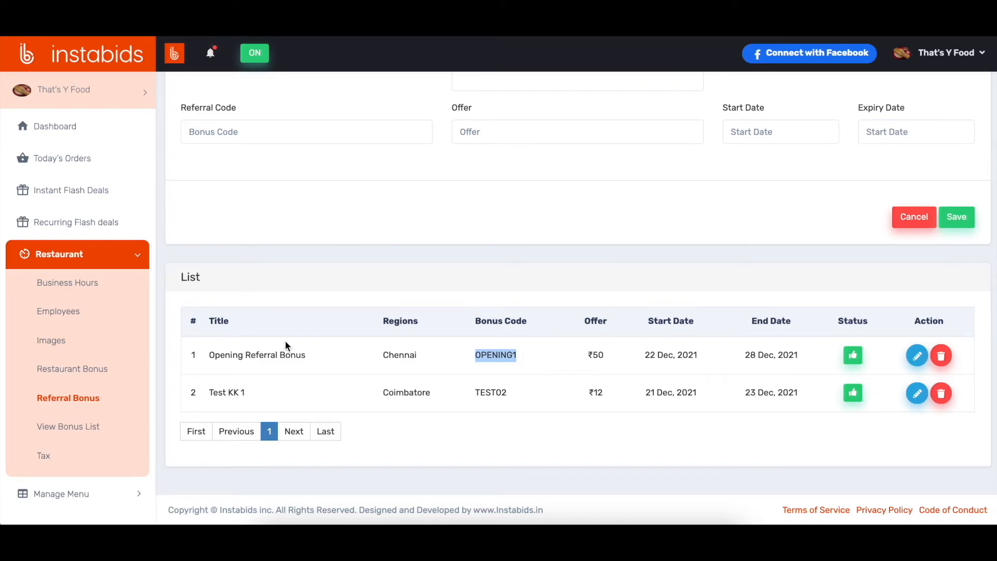
Step: Start a new restaurant bonus for Specific Consumers and choose the matching customer for "RIN" as recipient
{"action": "left_click", "coordinate": [88, 371]}
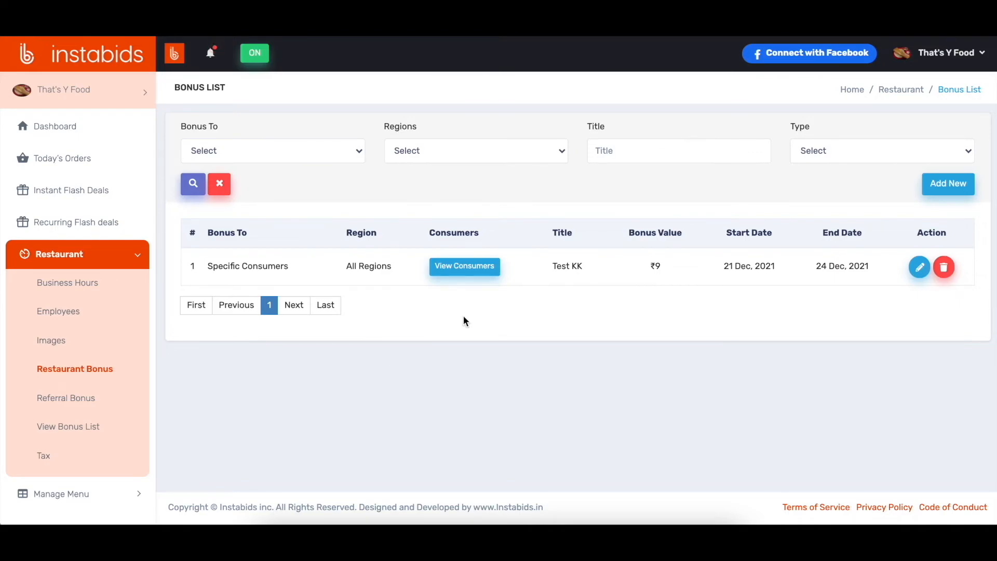
{"action": "left_click", "coordinate": [948, 183]}
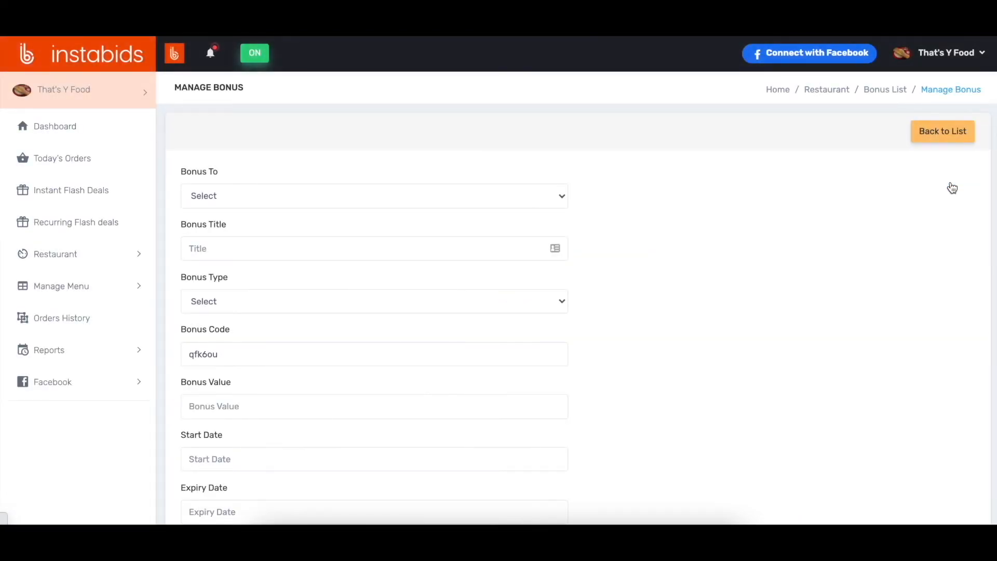
{"action": "left_click", "coordinate": [409, 199]}
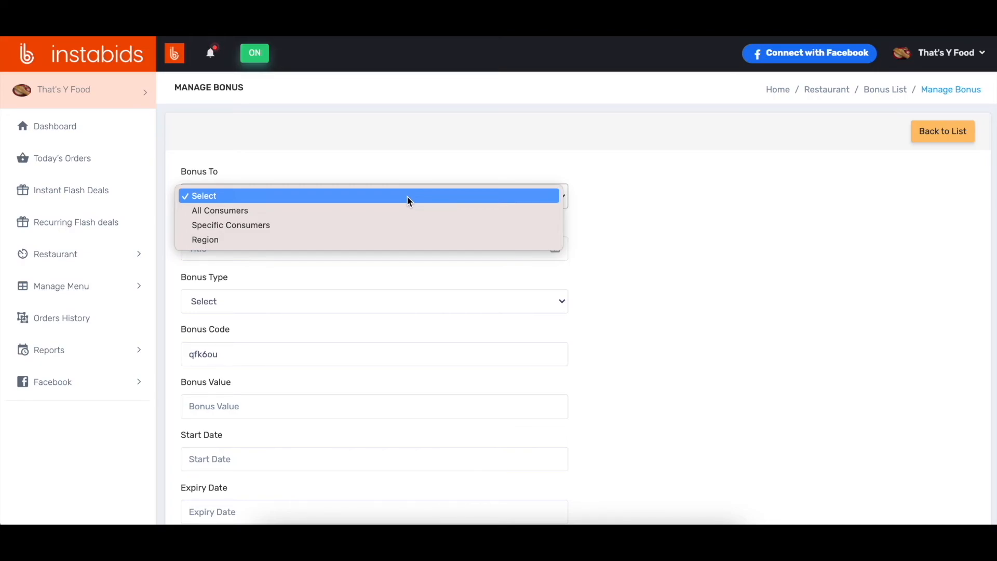
{"action": "left_click", "coordinate": [360, 231]}
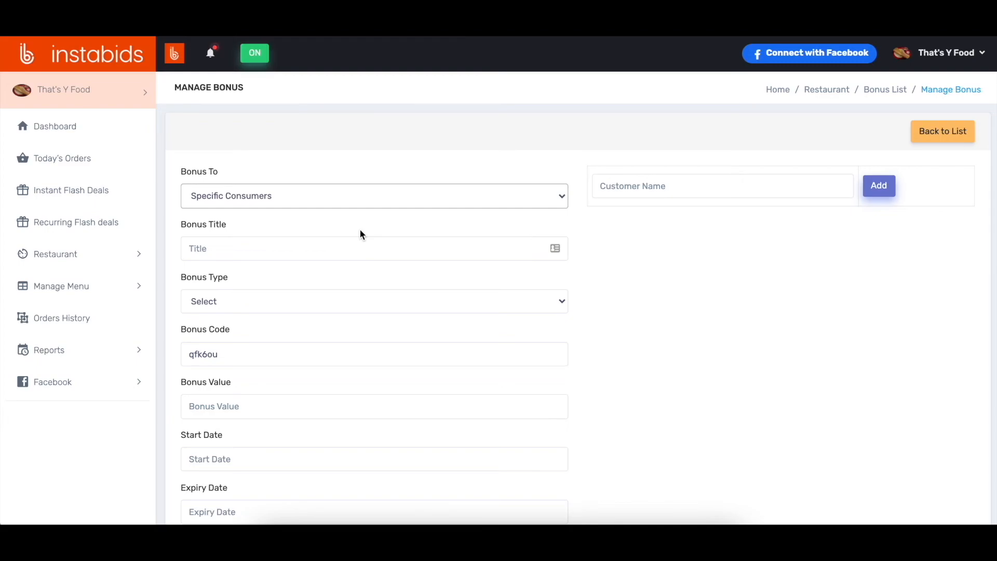
{"action": "left_click", "coordinate": [634, 186]}
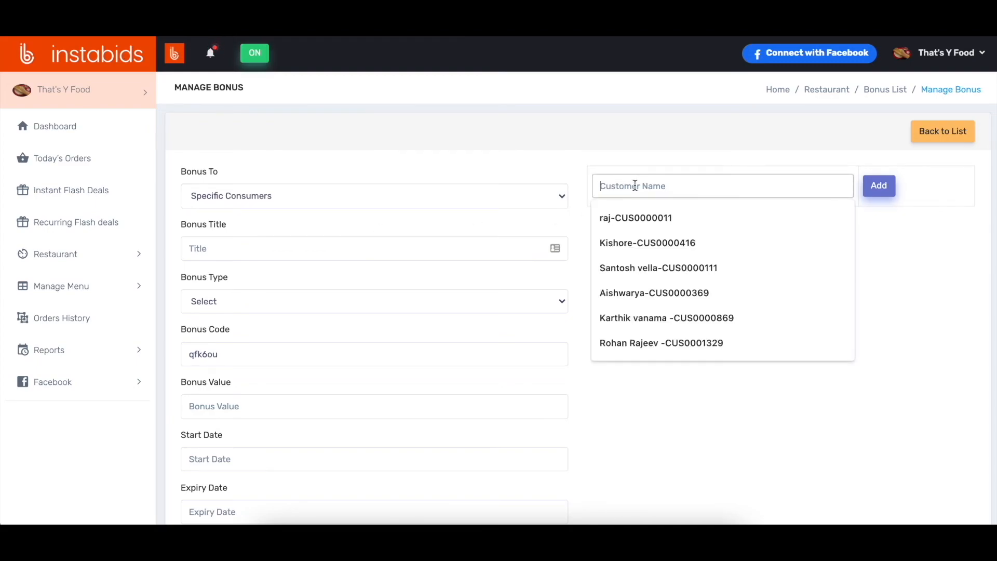
{"action": "type", "text": "RIN"}
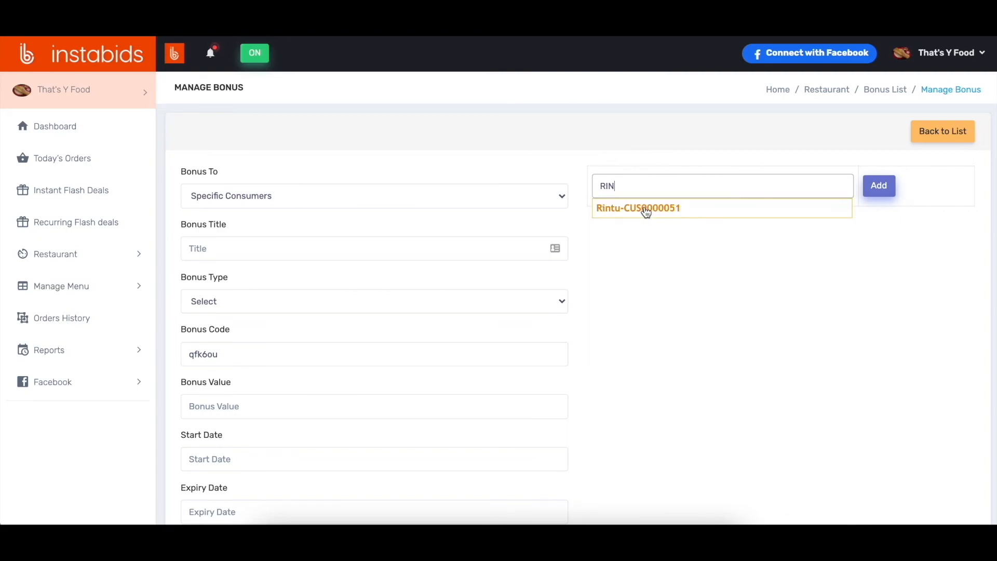
{"action": "left_click", "coordinate": [646, 209]}
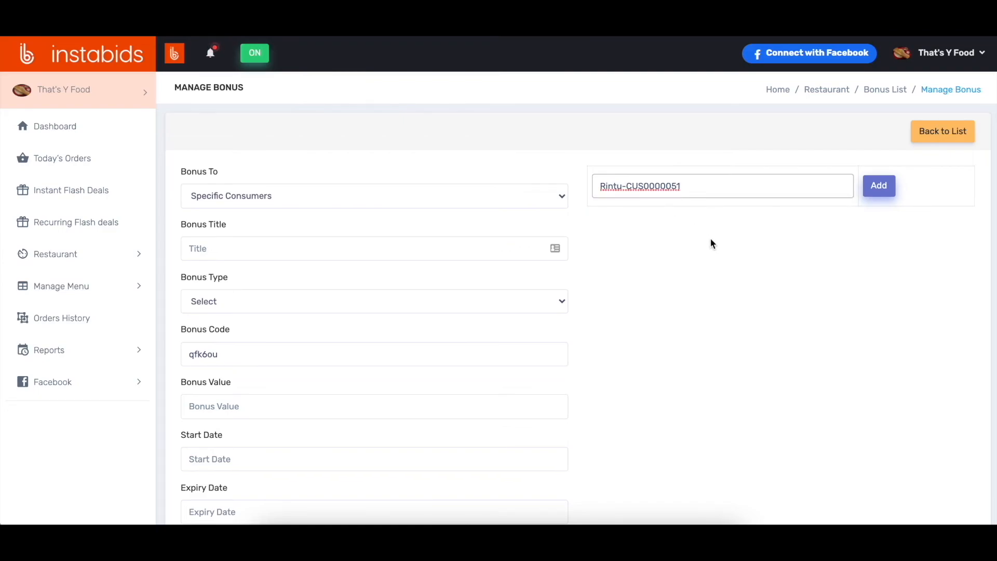
Step: Title the restaurant bonus "Comeback Bonus", with bonus type Rupees and bonus value 25, keeping the suggested bonus code
{"action": "left_click", "coordinate": [256, 250]}
{"action": "left_click", "coordinate": [227, 280]}
{"action": "left_click", "coordinate": [247, 300]}
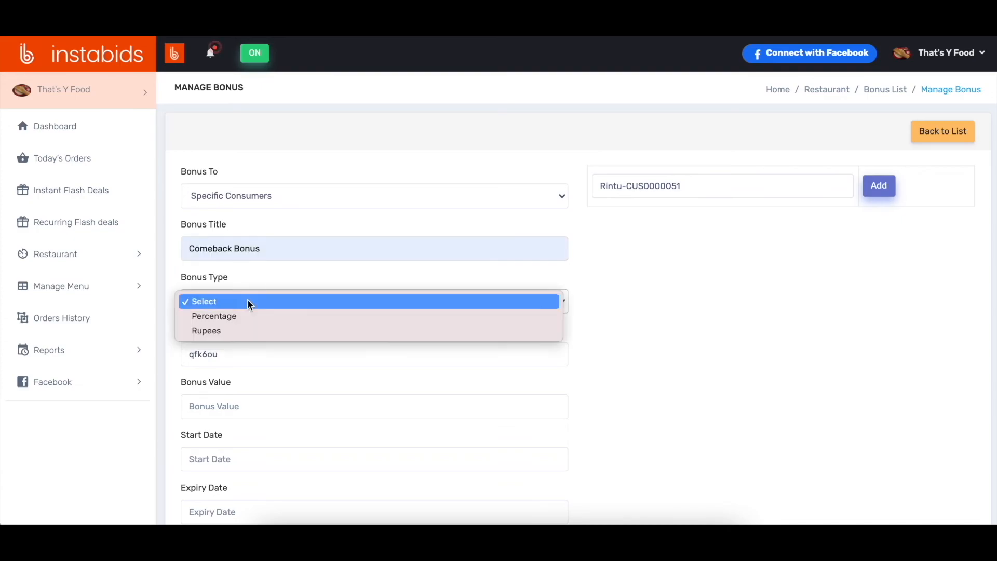
{"action": "left_click", "coordinate": [239, 331]}
{"action": "left_click", "coordinate": [231, 356]}
{"action": "scroll", "coordinate": [385, 335], "scroll_direction": "down", "scroll_amount": 3}
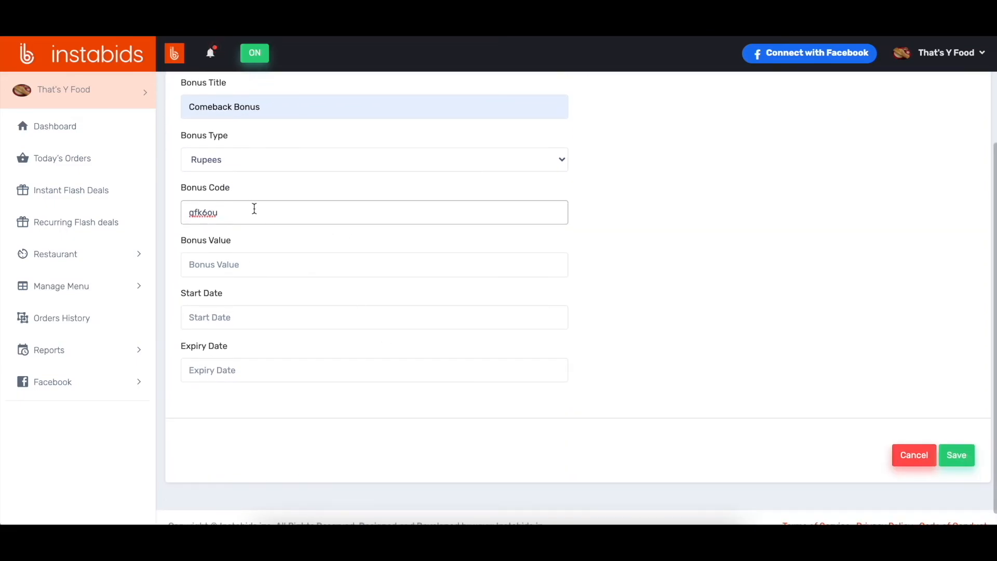
{"action": "left_click", "coordinate": [241, 267]}
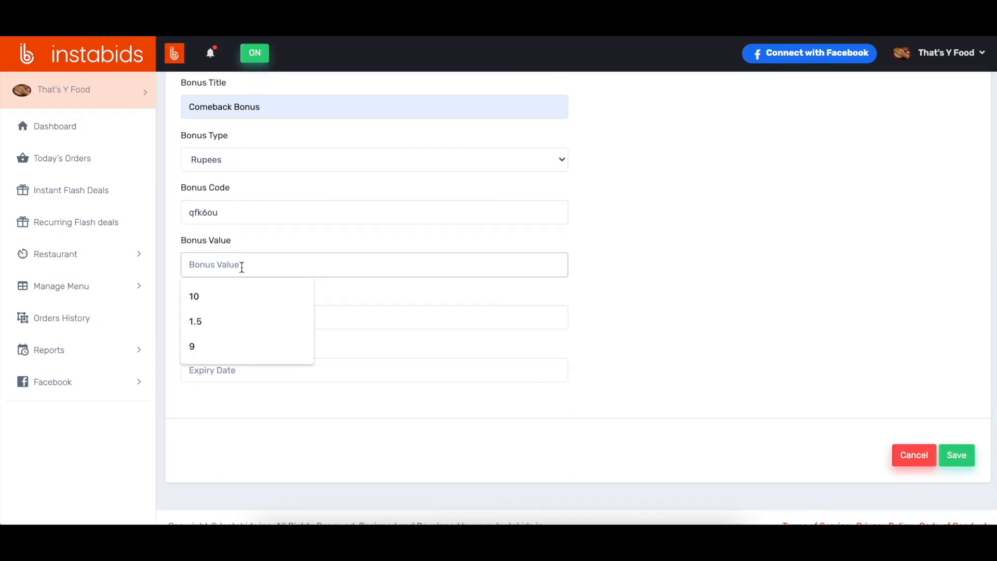
{"action": "type", "text": "25"}
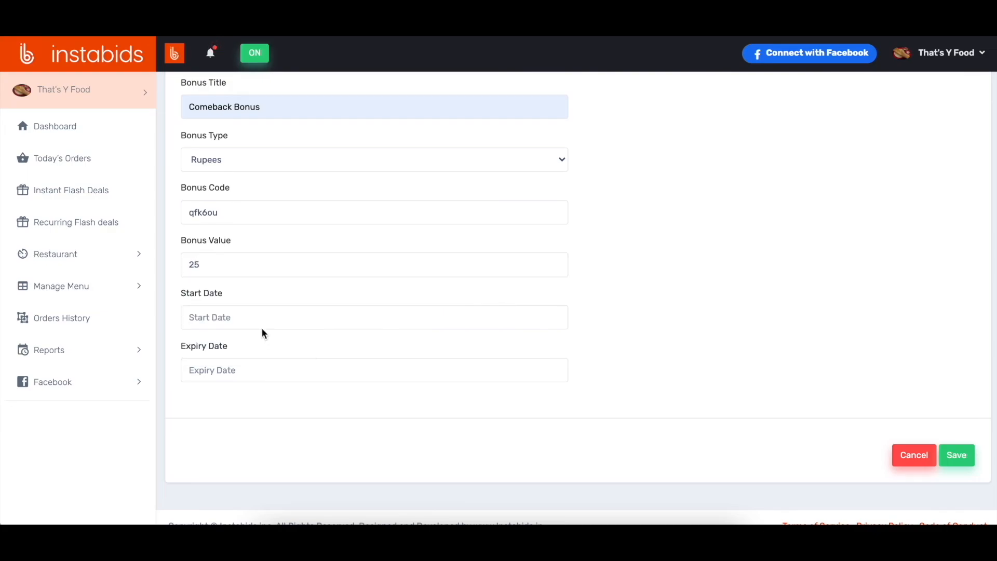
Step: Set the bonus's start date to 25-12-2021 and expiry date to 26-12-2021, save it and check its entry in the bonus list
{"action": "left_click", "coordinate": [262, 318]}
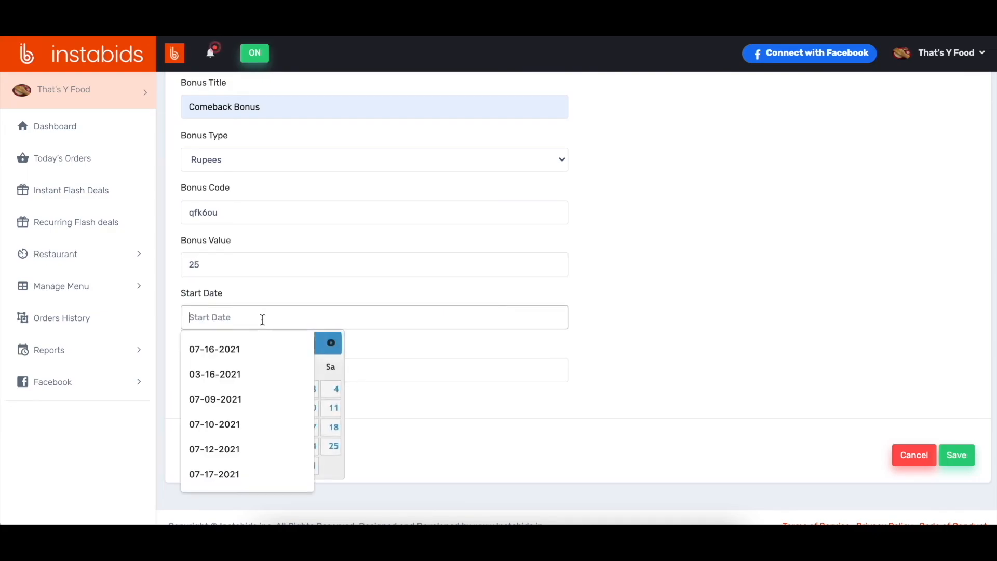
{"action": "left_click", "coordinate": [326, 357]}
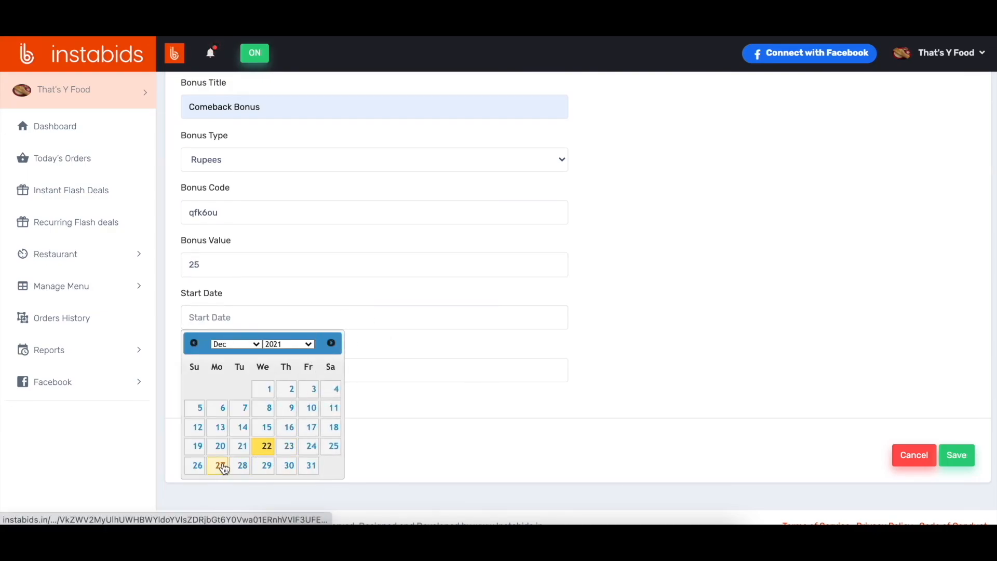
{"action": "left_click", "coordinate": [331, 447]}
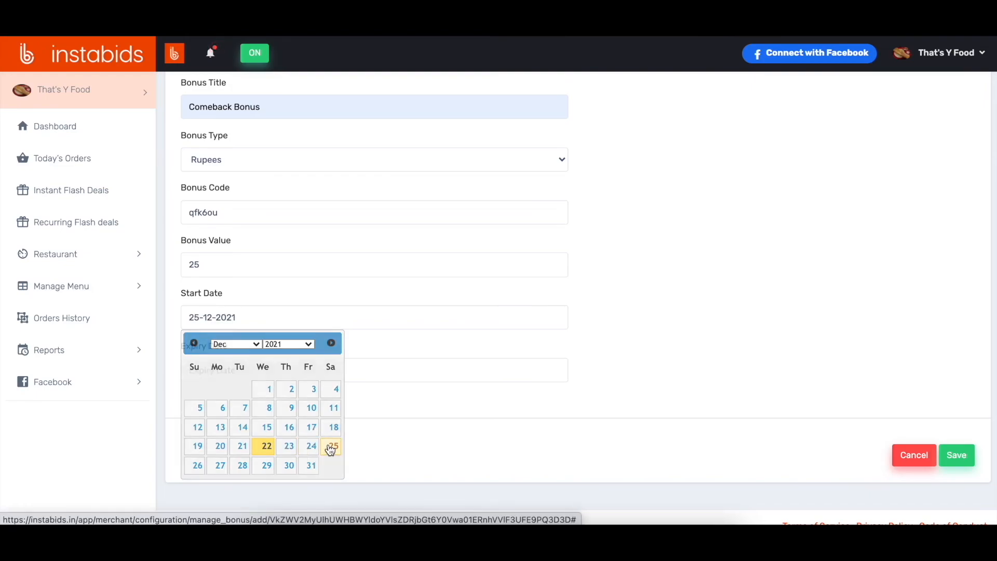
{"action": "left_click", "coordinate": [264, 365]}
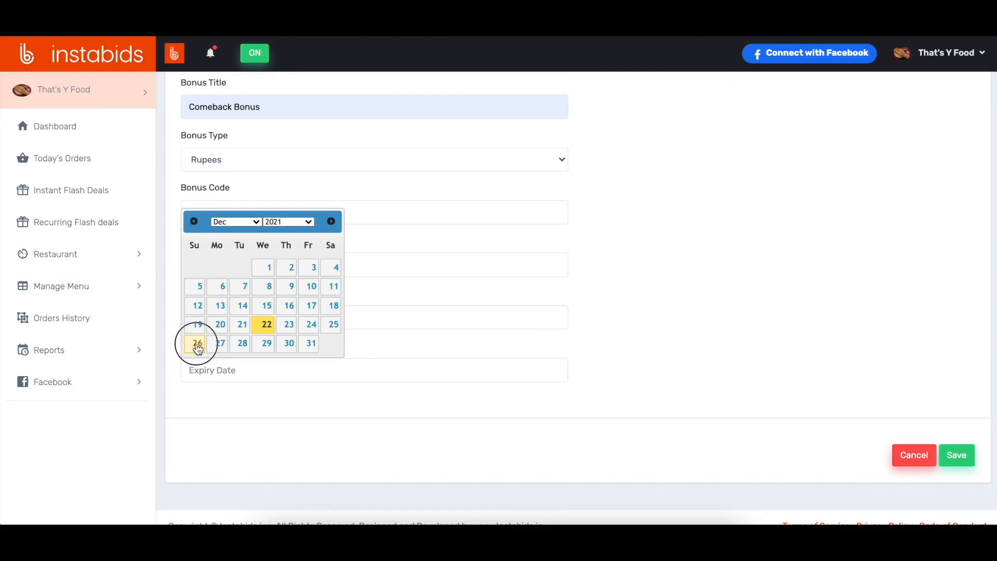
{"action": "left_click", "coordinate": [196, 344]}
{"action": "scroll", "coordinate": [685, 269], "scroll_direction": "up", "scroll_amount": 1}
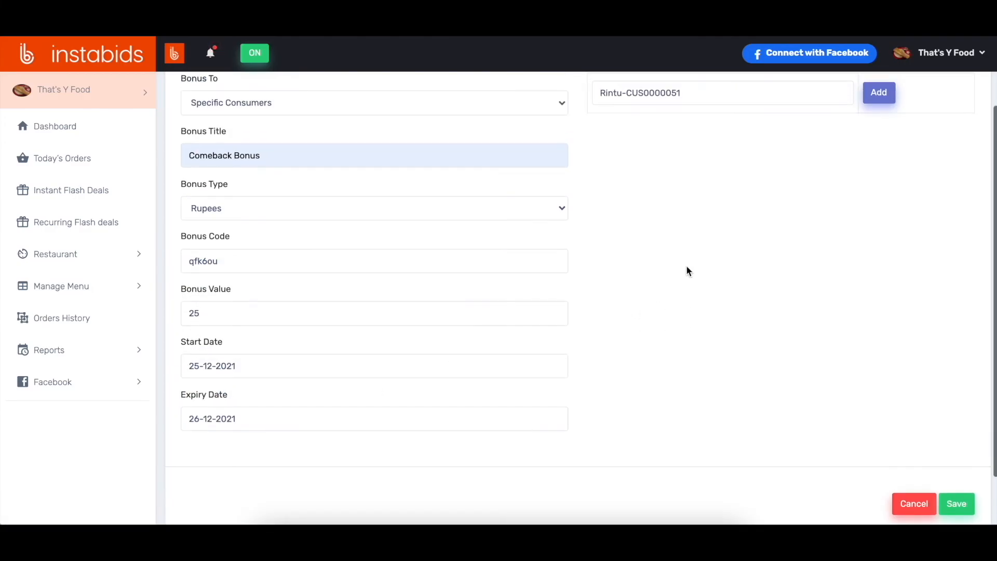
{"action": "scroll", "coordinate": [929, 431], "scroll_direction": "down", "scroll_amount": 2}
{"action": "left_click", "coordinate": [942, 446]}
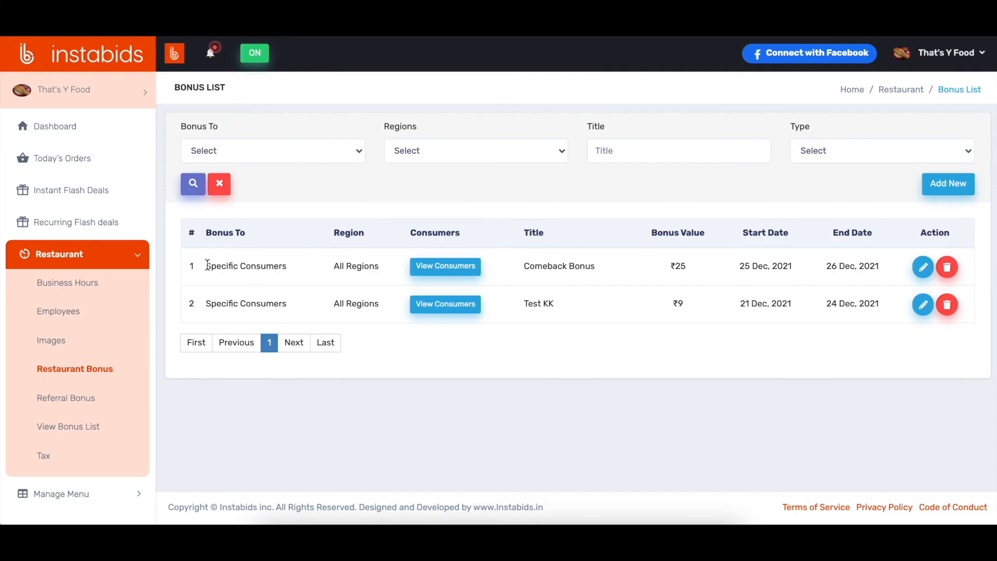
{"action": "left_click_drag", "start_coordinate": [208, 266], "coordinate": [285, 267]}
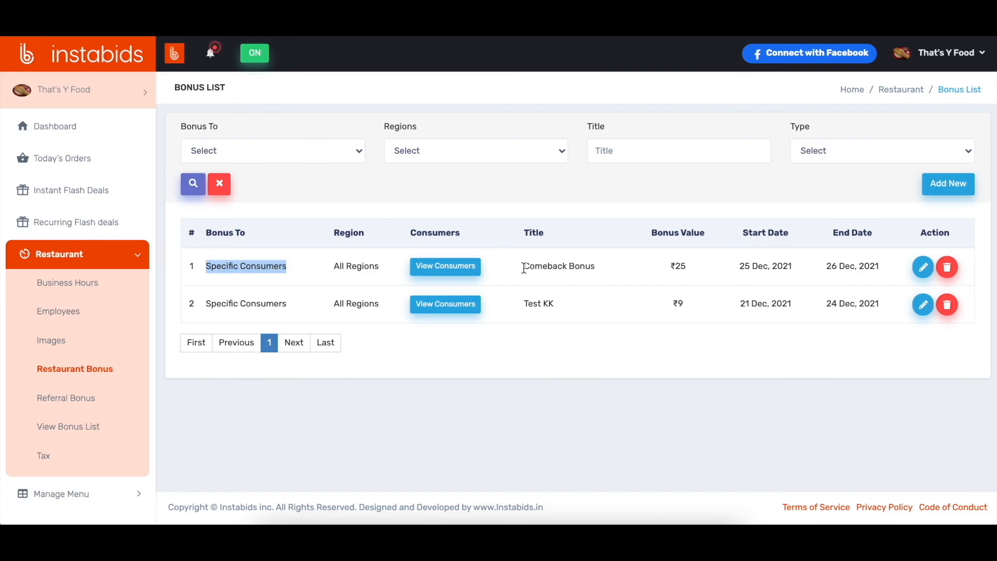
{"action": "left_click", "coordinate": [679, 266]}
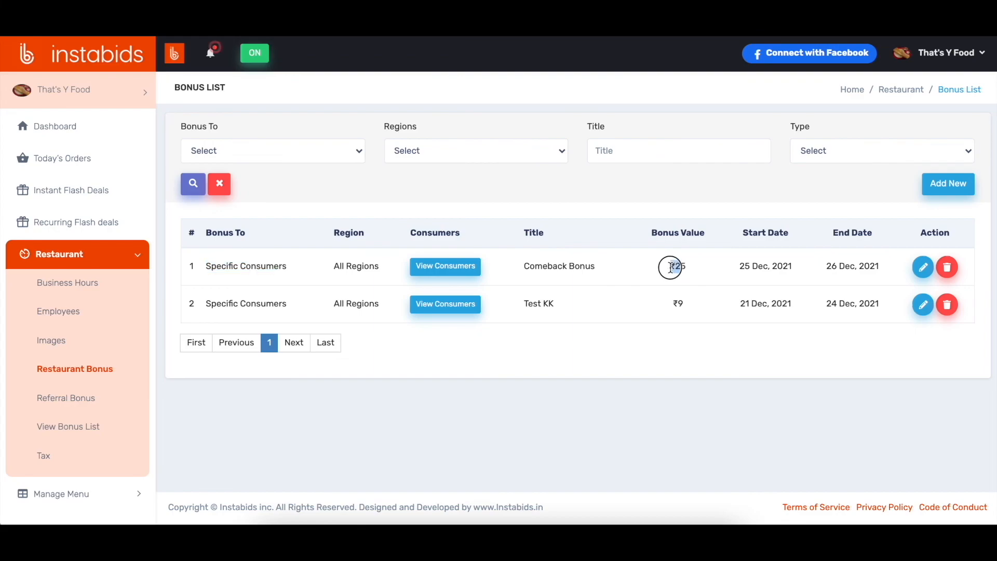
{"action": "left_click_drag", "start_coordinate": [738, 266], "coordinate": [887, 262]}
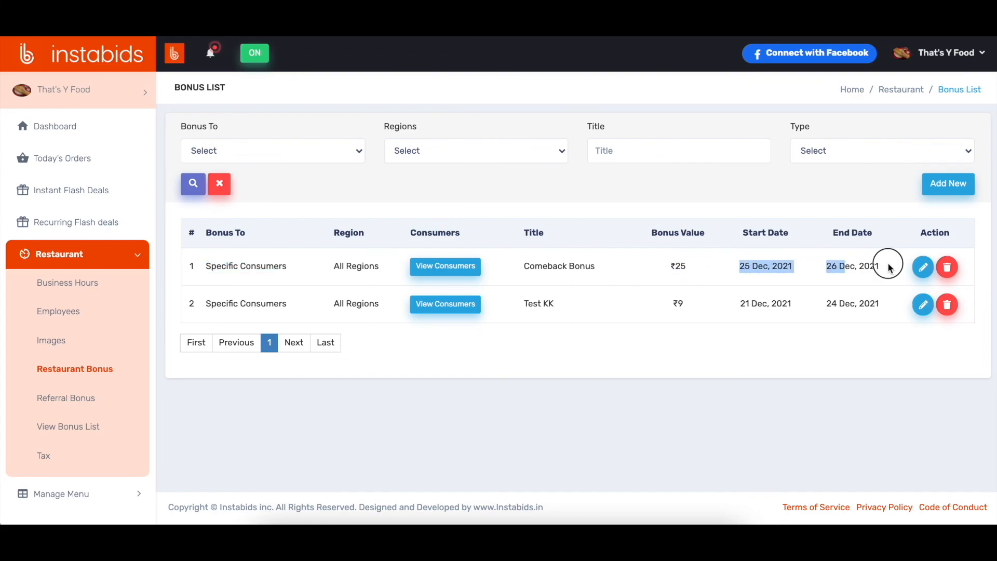
{"action": "left_click", "coordinate": [666, 436]}
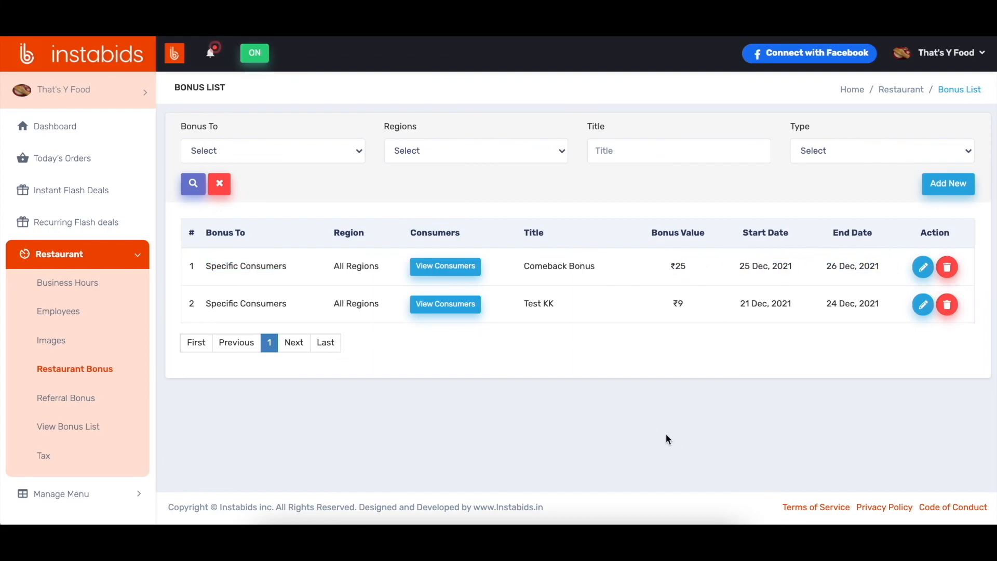